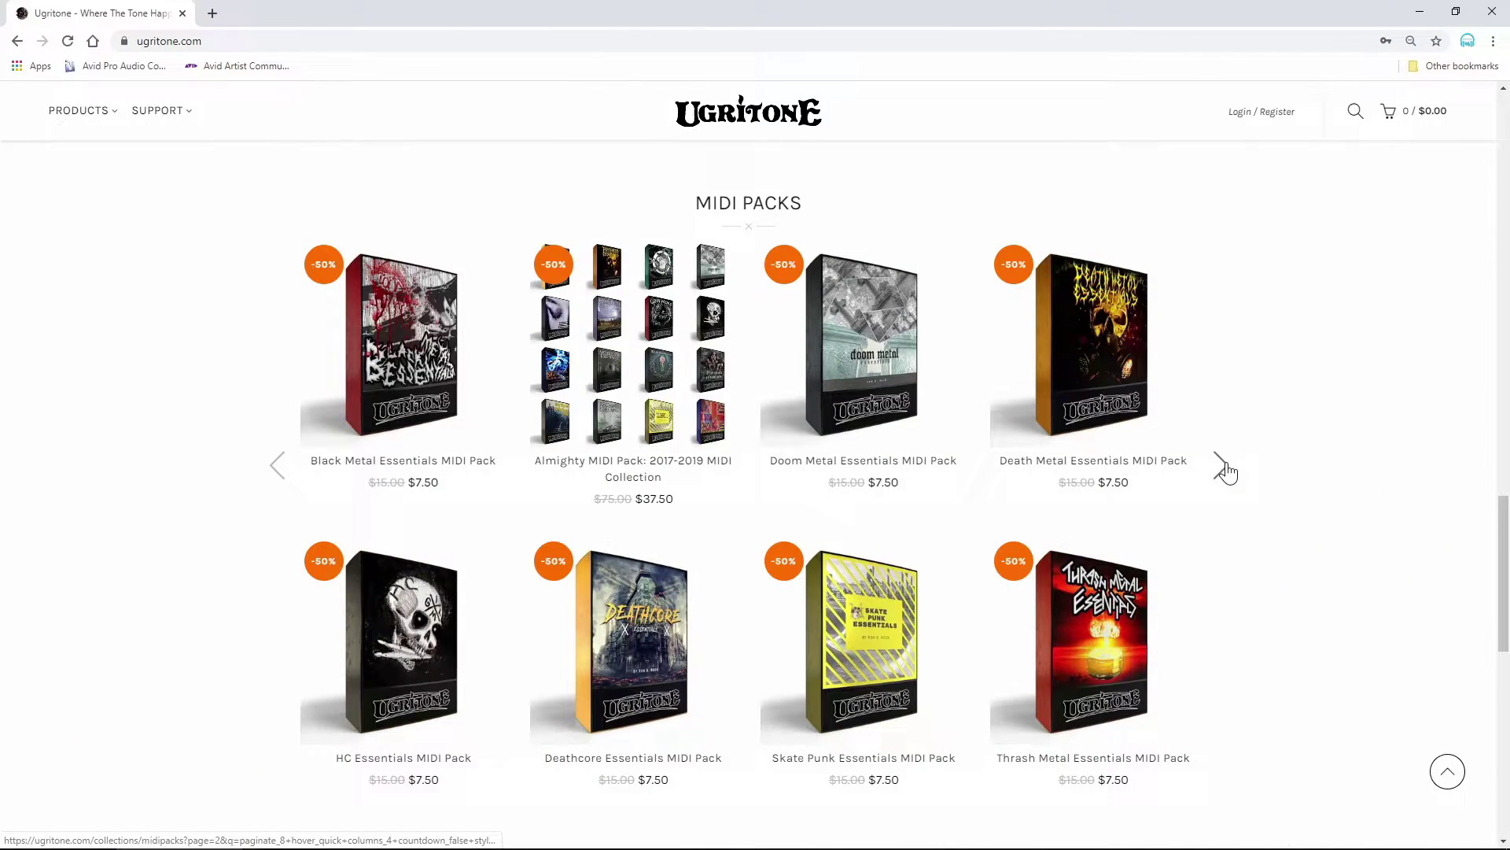
Page two screens further through Ugritone's MIDI Packs carousel.
click(1225, 464)
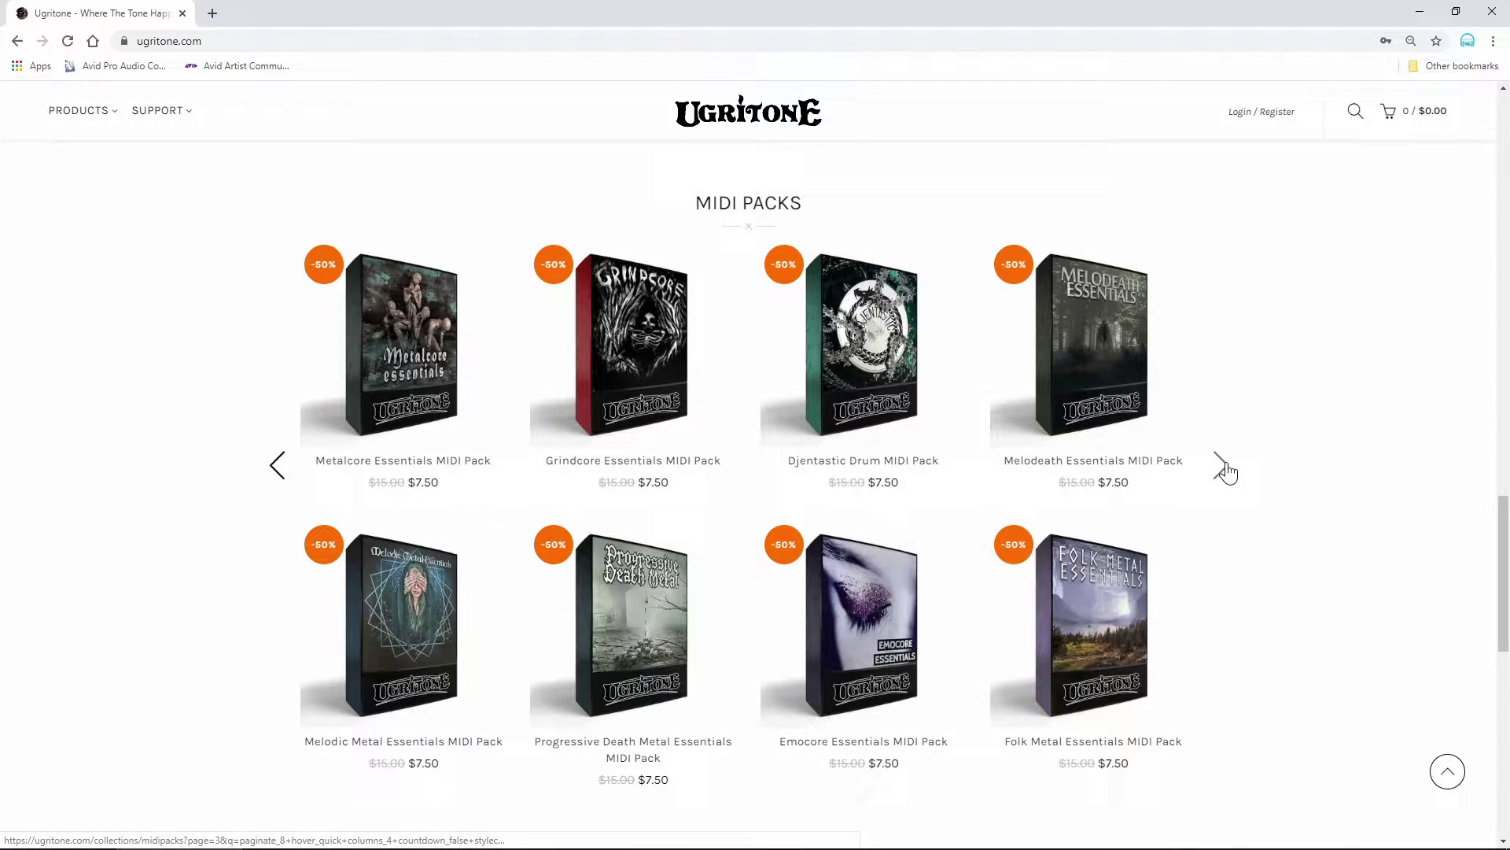
click(1221, 466)
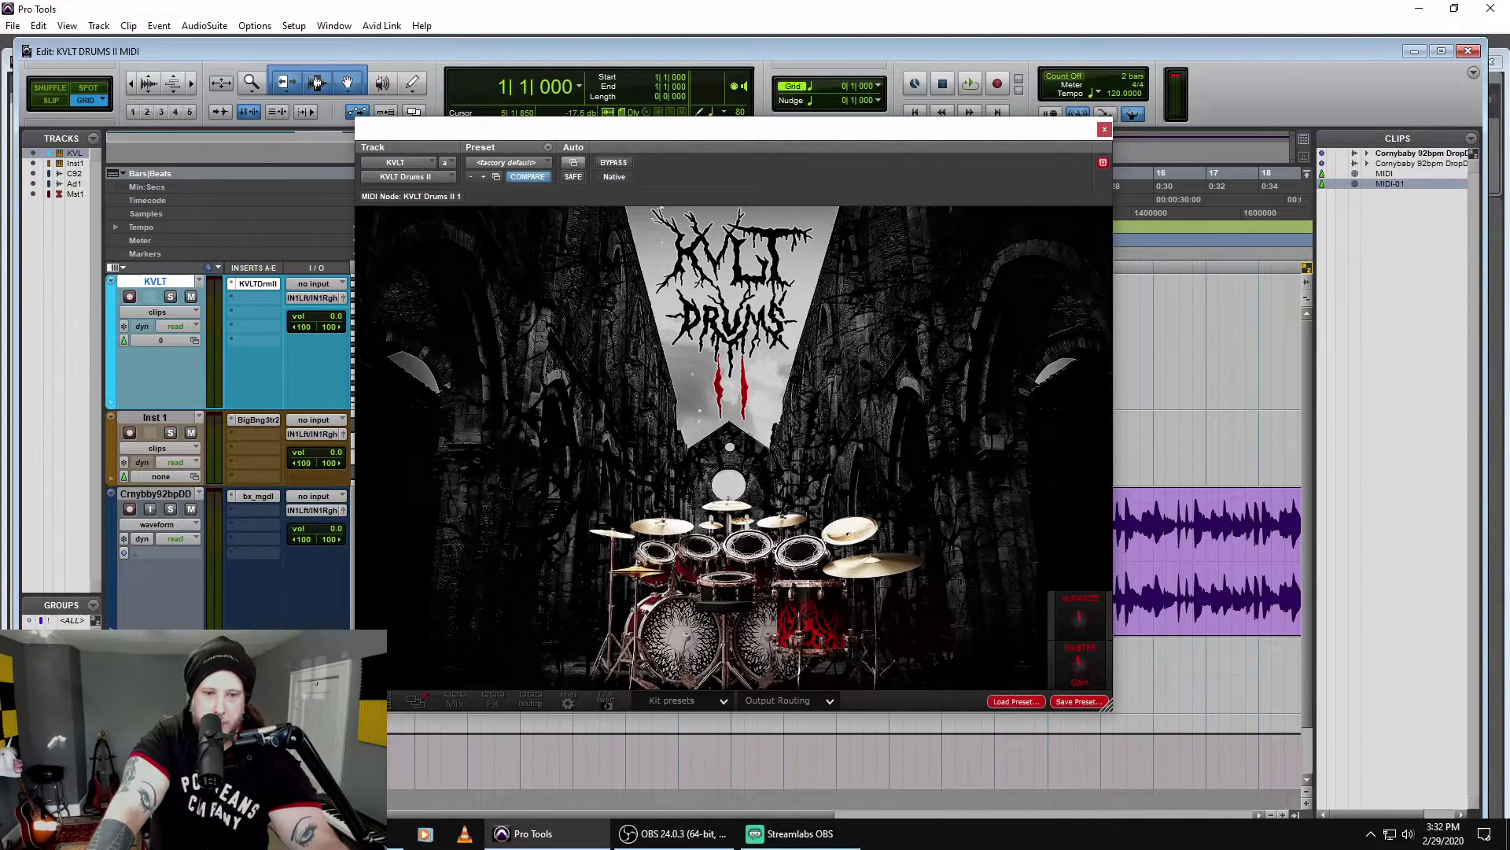
Drag 90bpmSlowDeath6 from the KVLT2 - Black Metal MIDI folder onto the KVLT drum track.
click(551, 835)
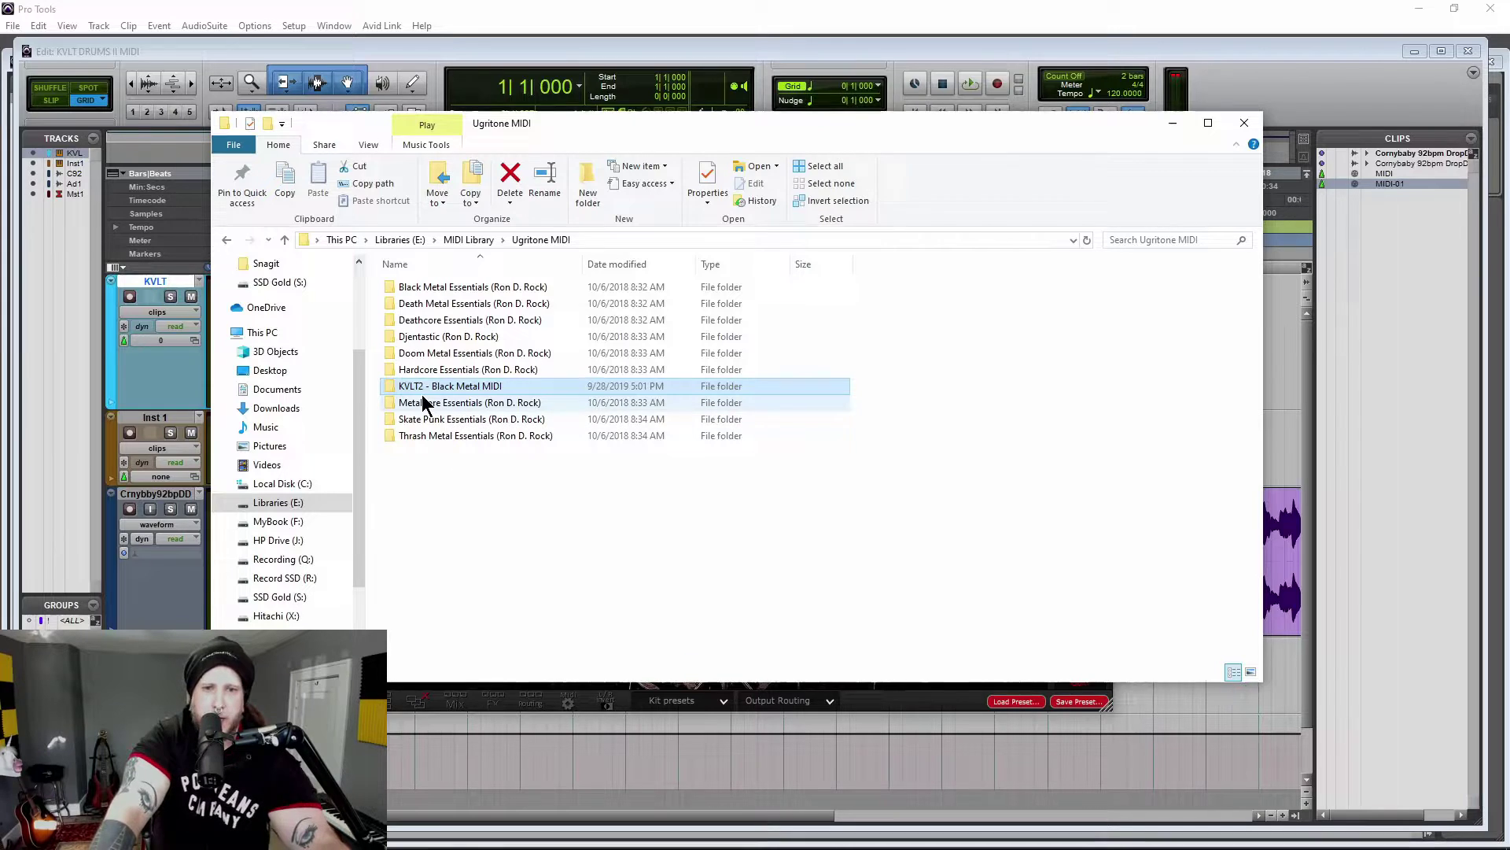
double_click(393, 387)
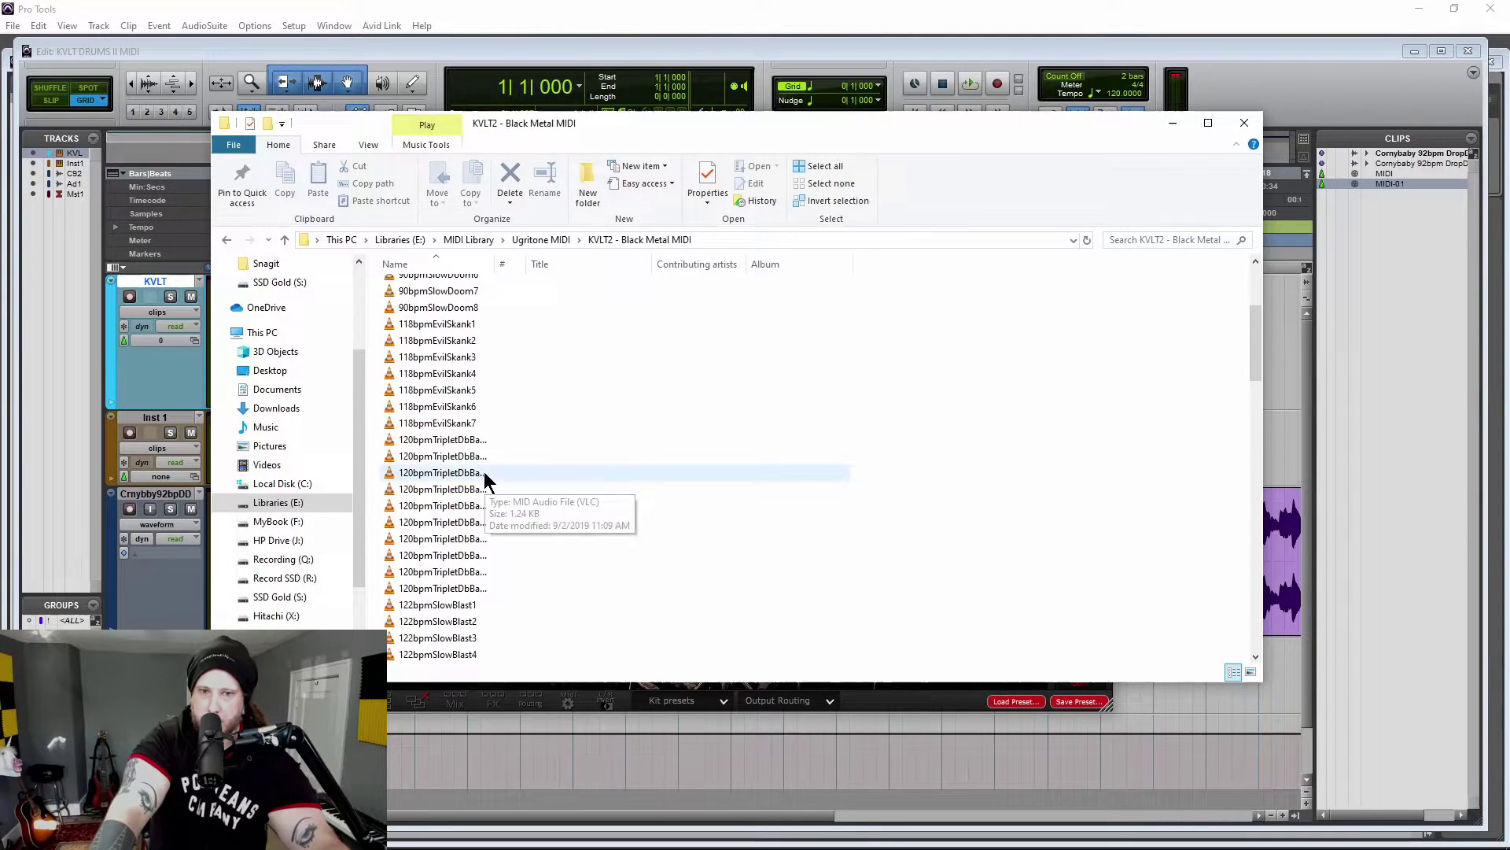
drag(620, 127, 517, 124)
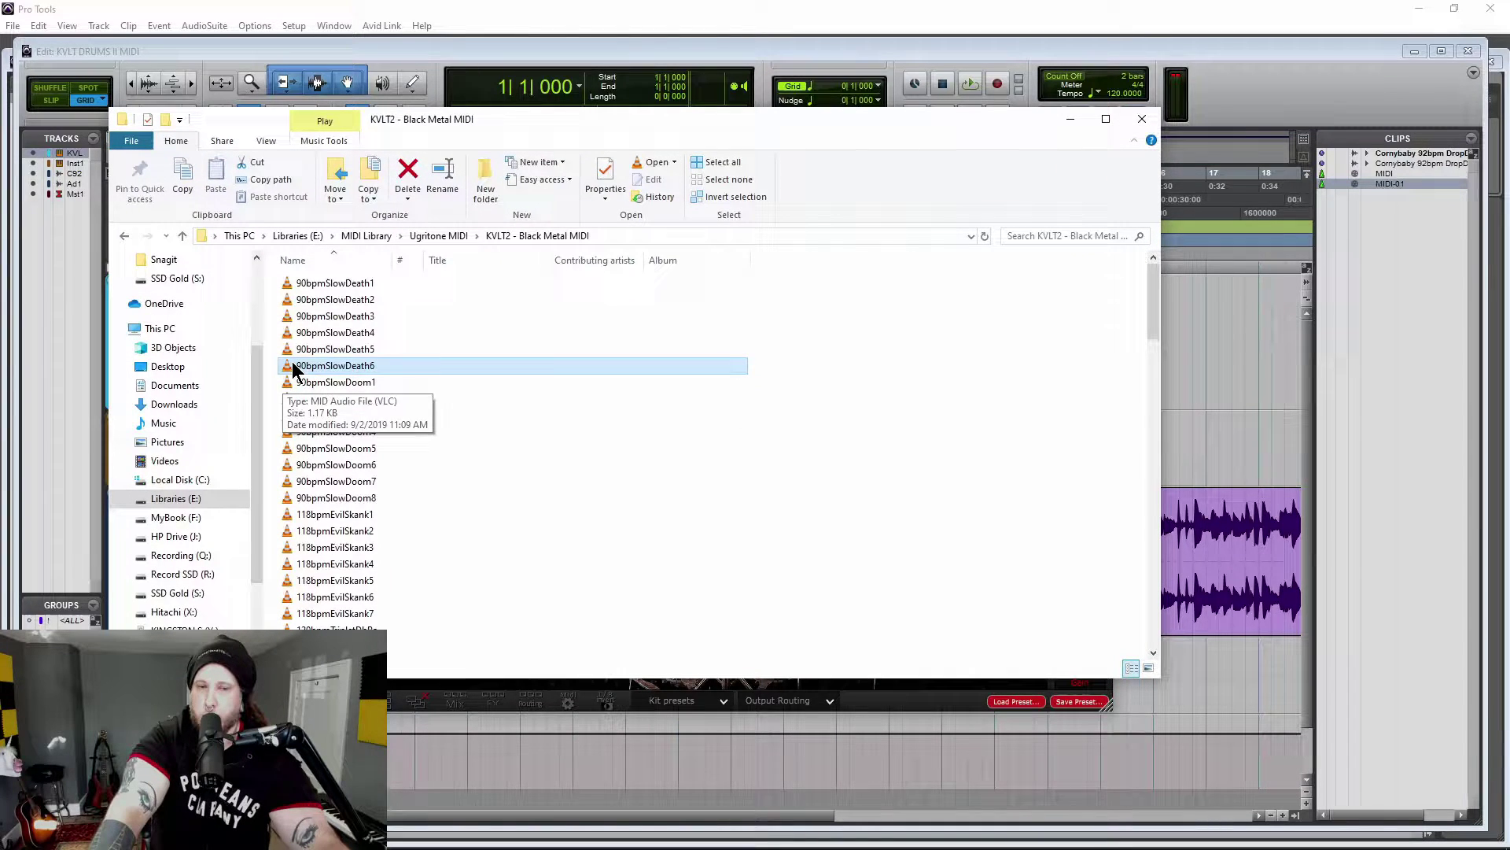
drag(291, 365, 1195, 364)
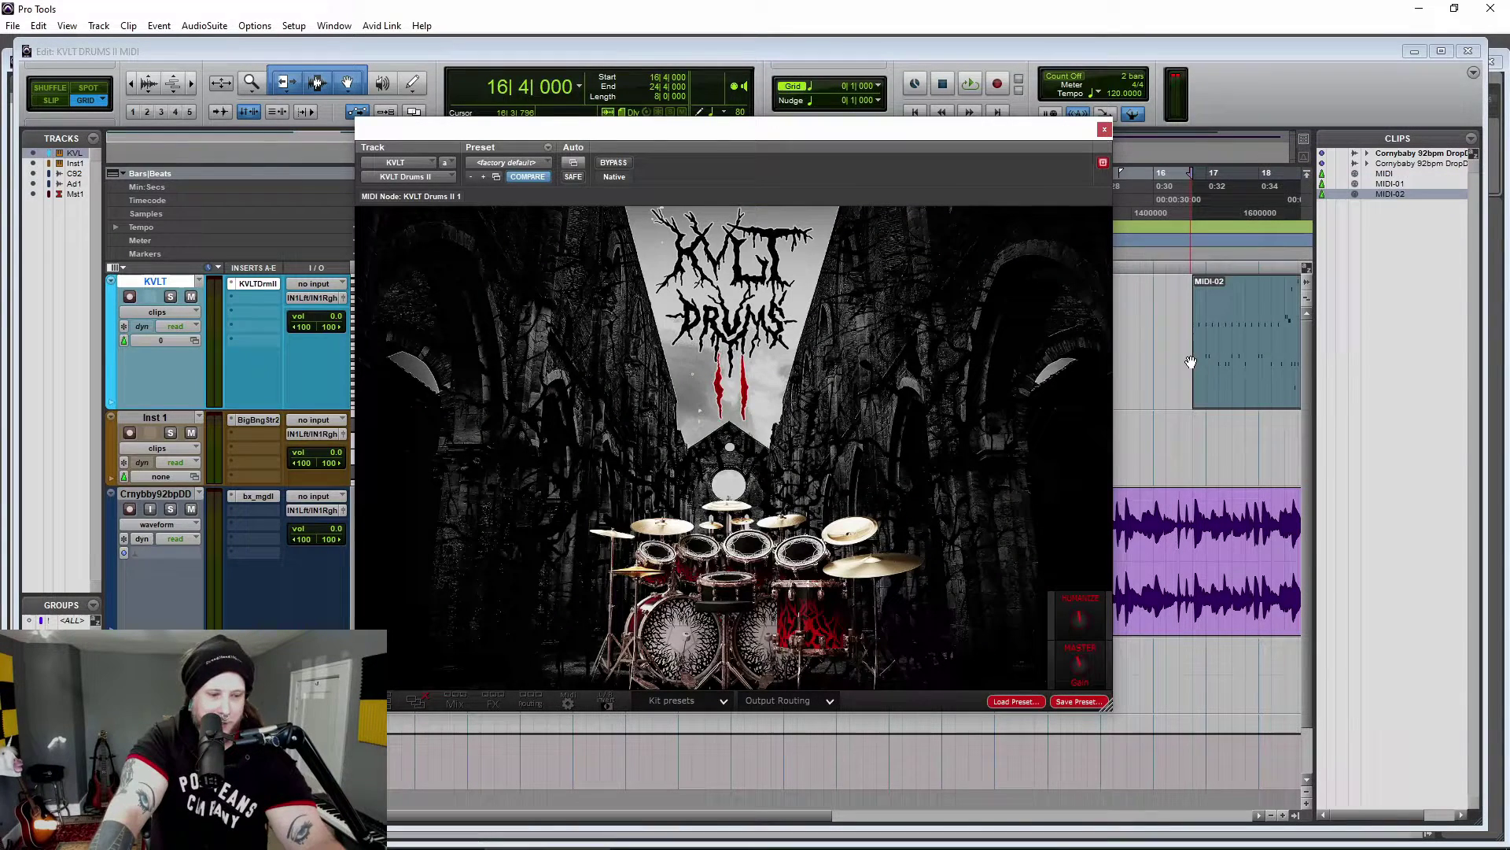
Play back the new groove, mute the guitar track, and delete the MIDI-02 clip.
key(space)
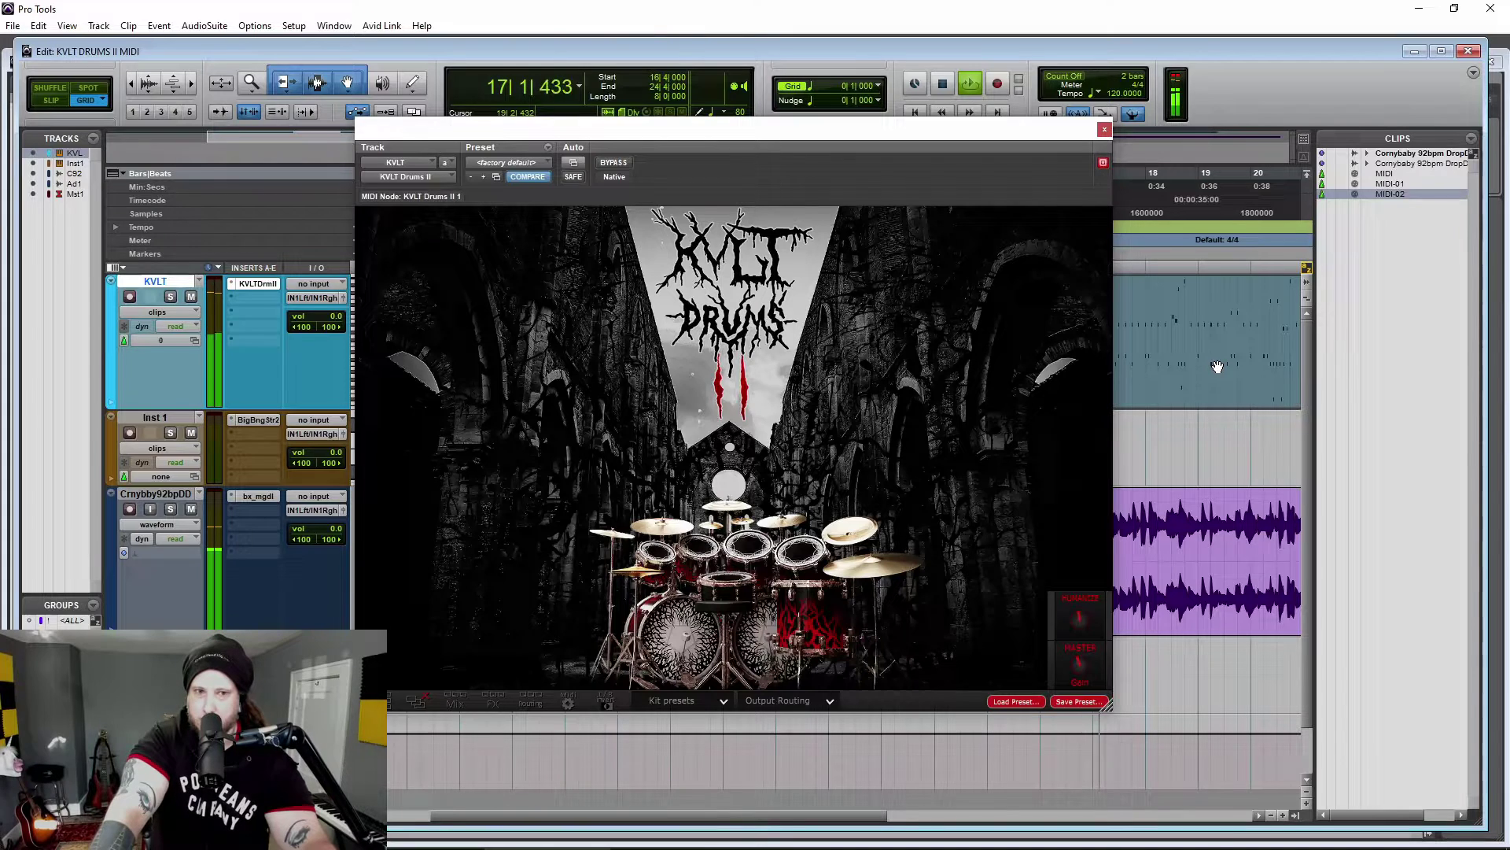
key(space)
key(shift+m)
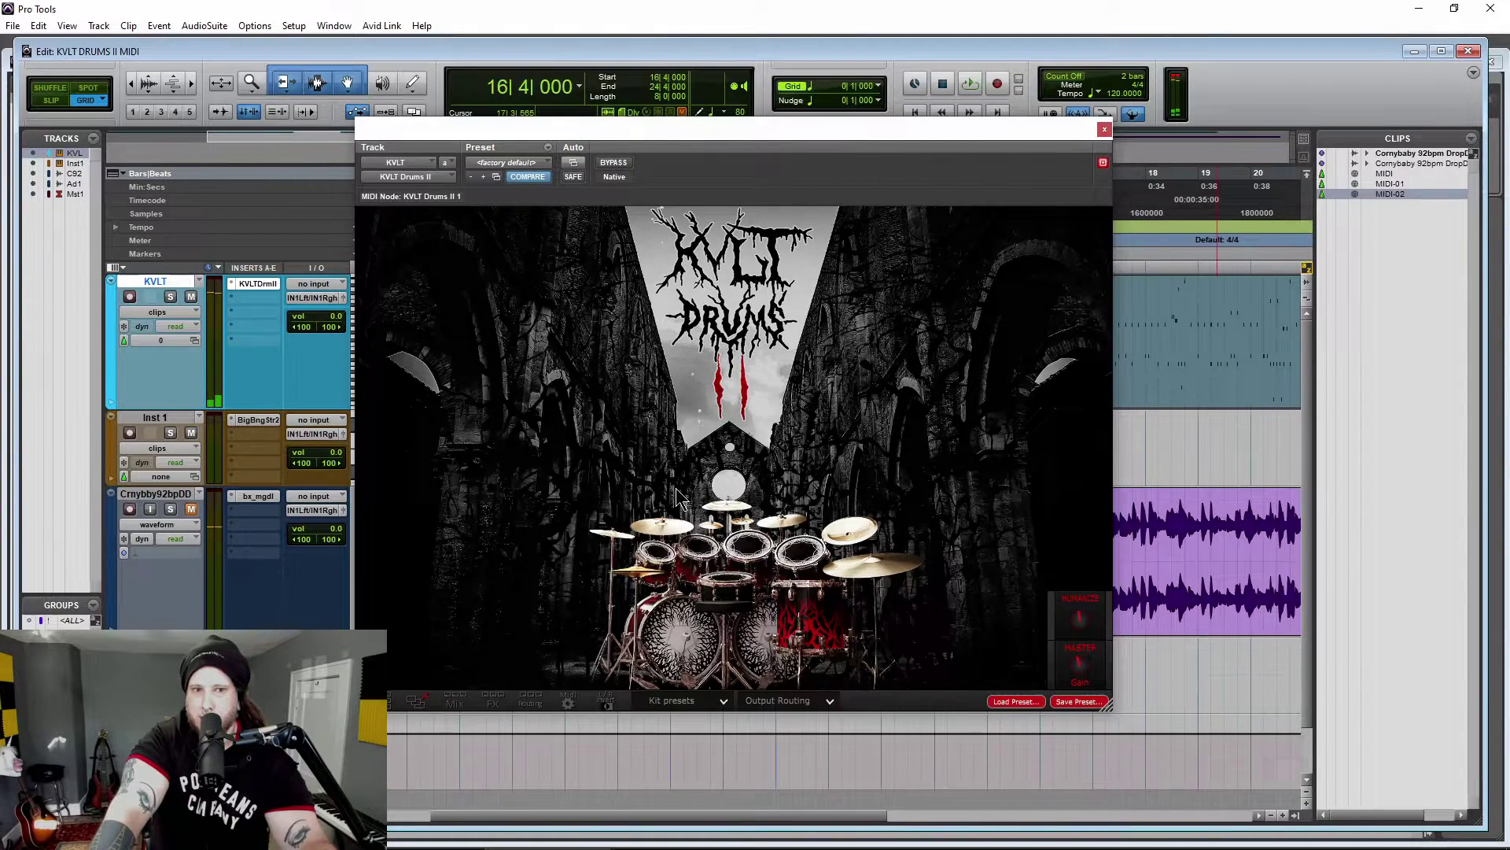
key(Delete)
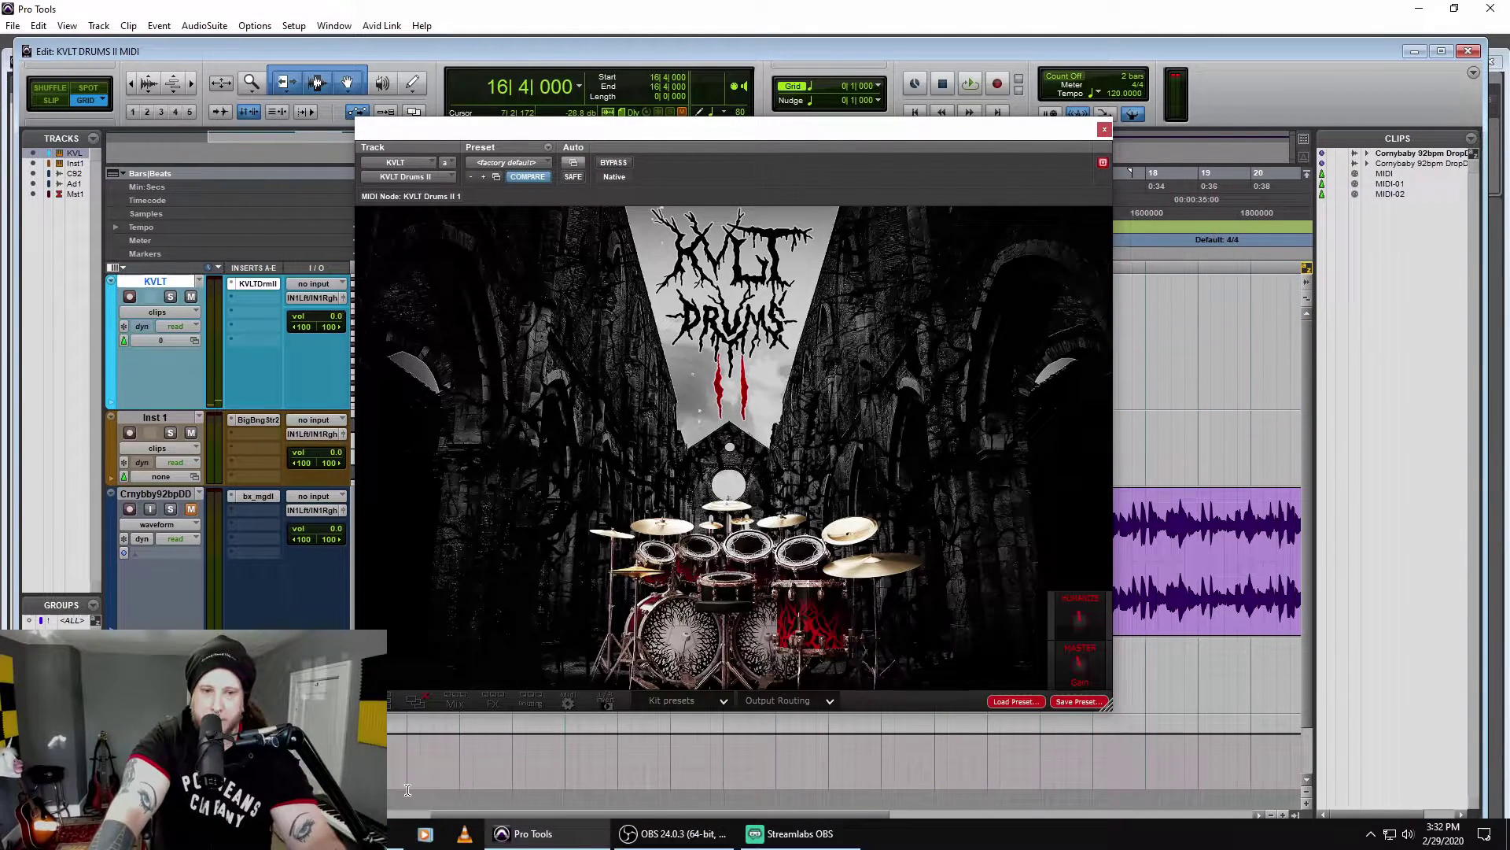
key(alt+Tab)
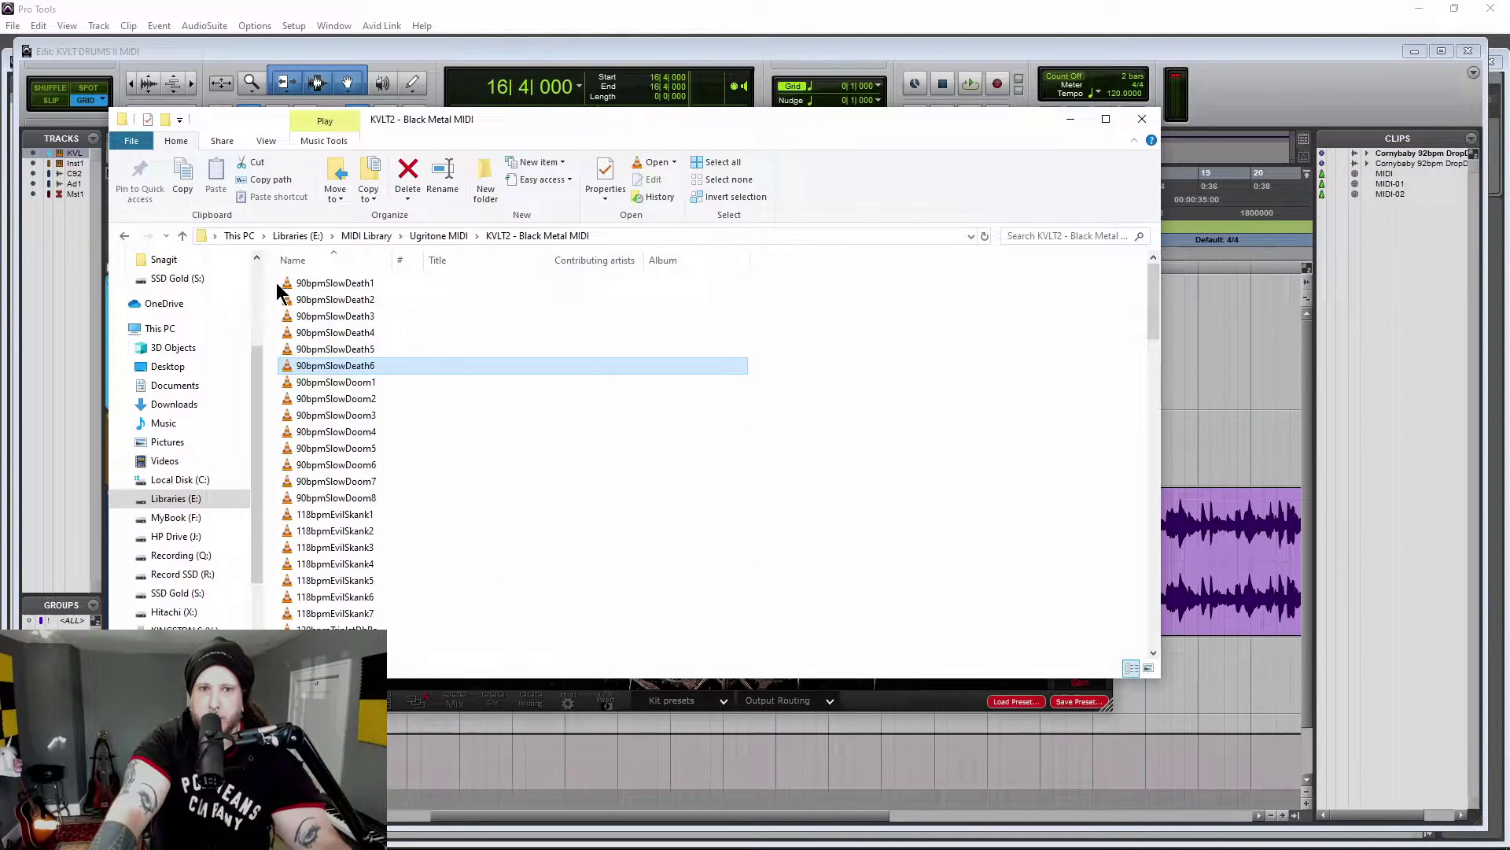
Select all the Black Metal MIDI grooves in Explorer and drop them onto Pro Tools.
mouse_move(276, 281)
mouse_down()
mouse_move(425, 589)
mouse_move(534, 344)
mouse_up()
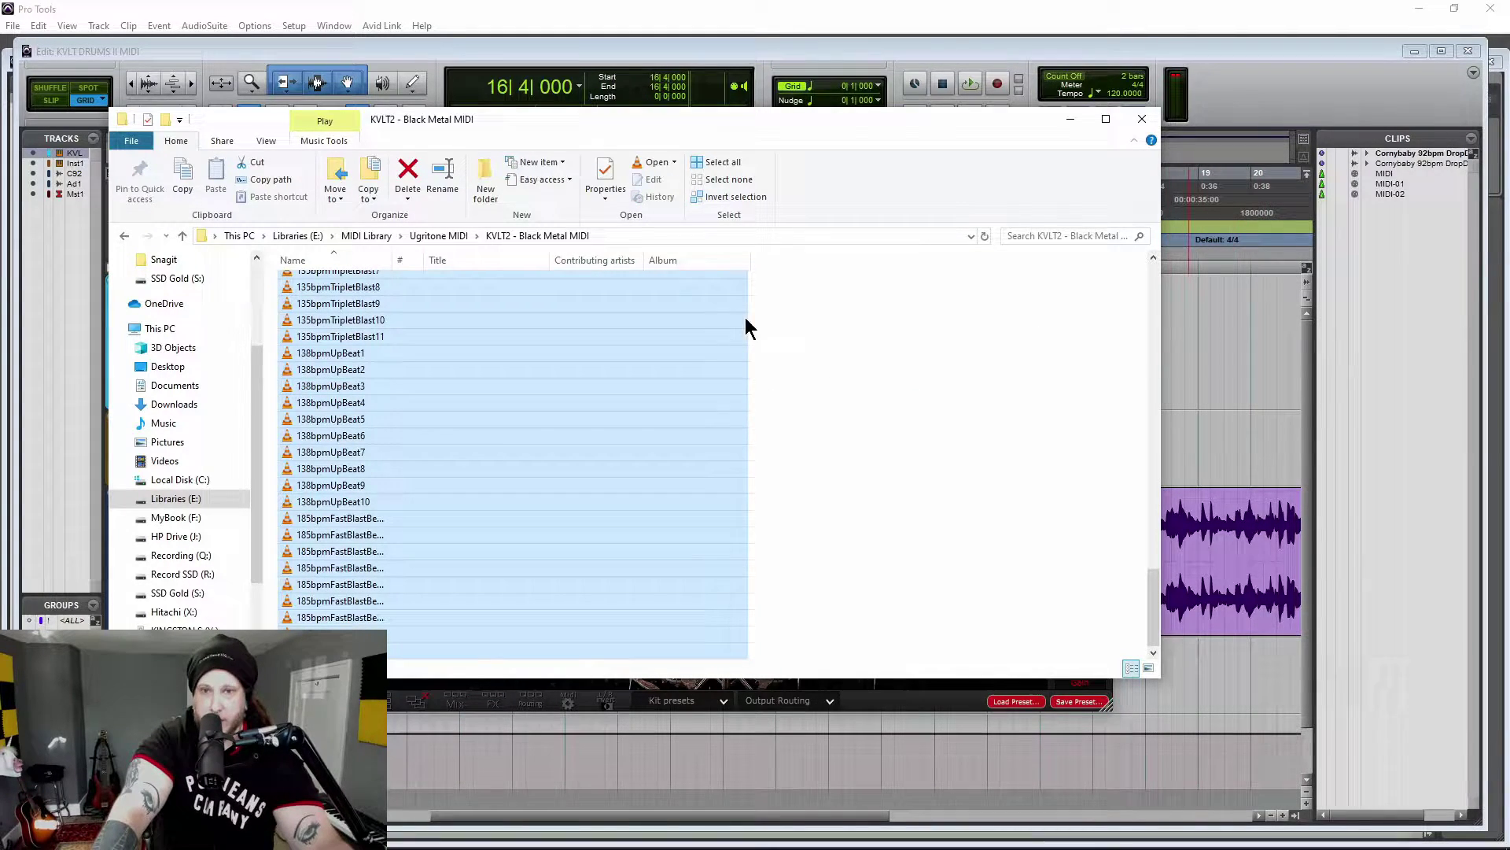
drag(668, 121, 684, 133)
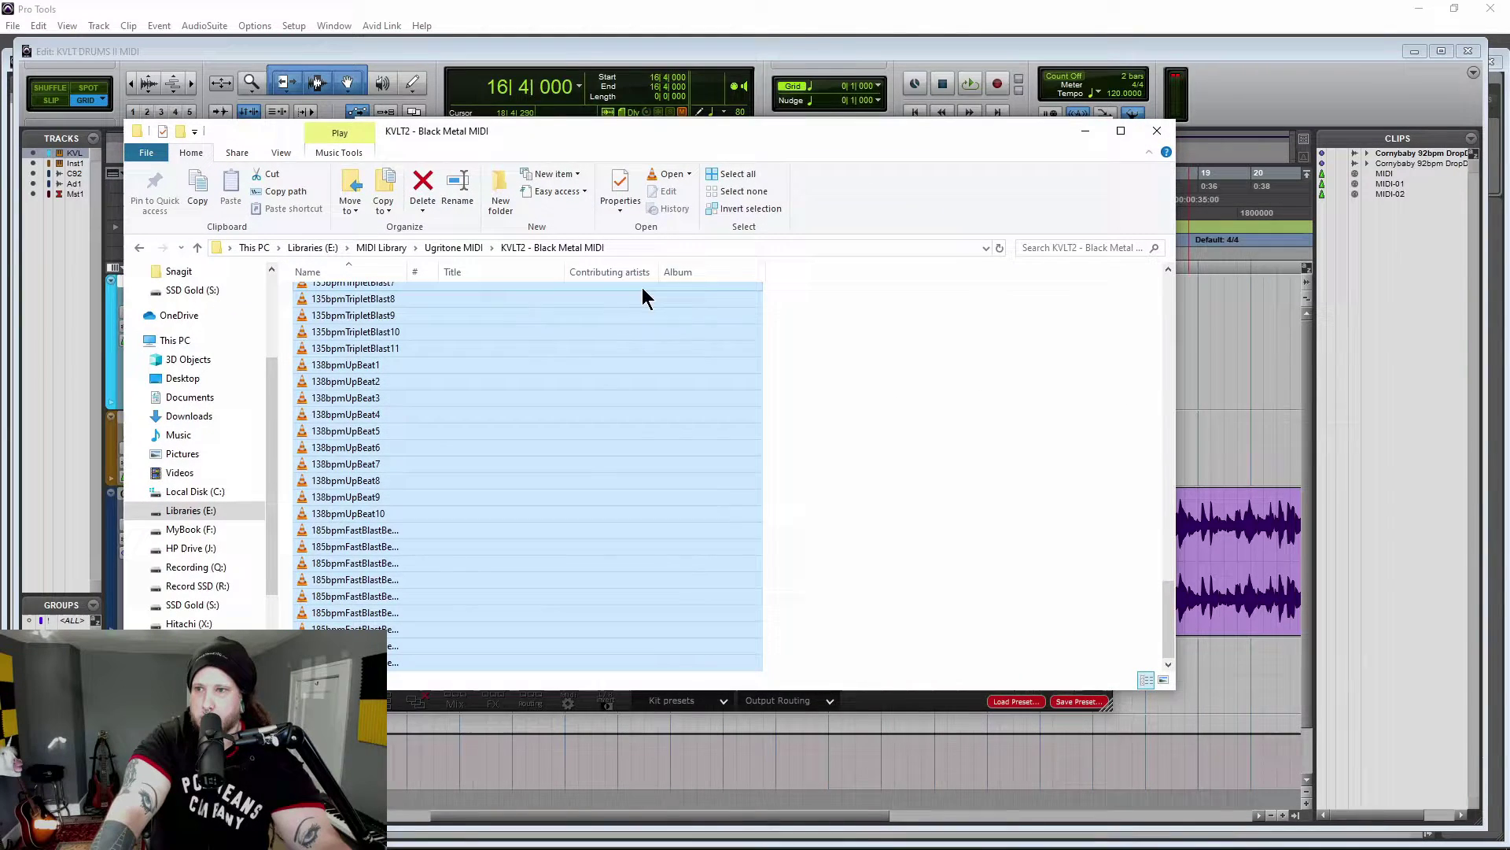
click(1407, 328)
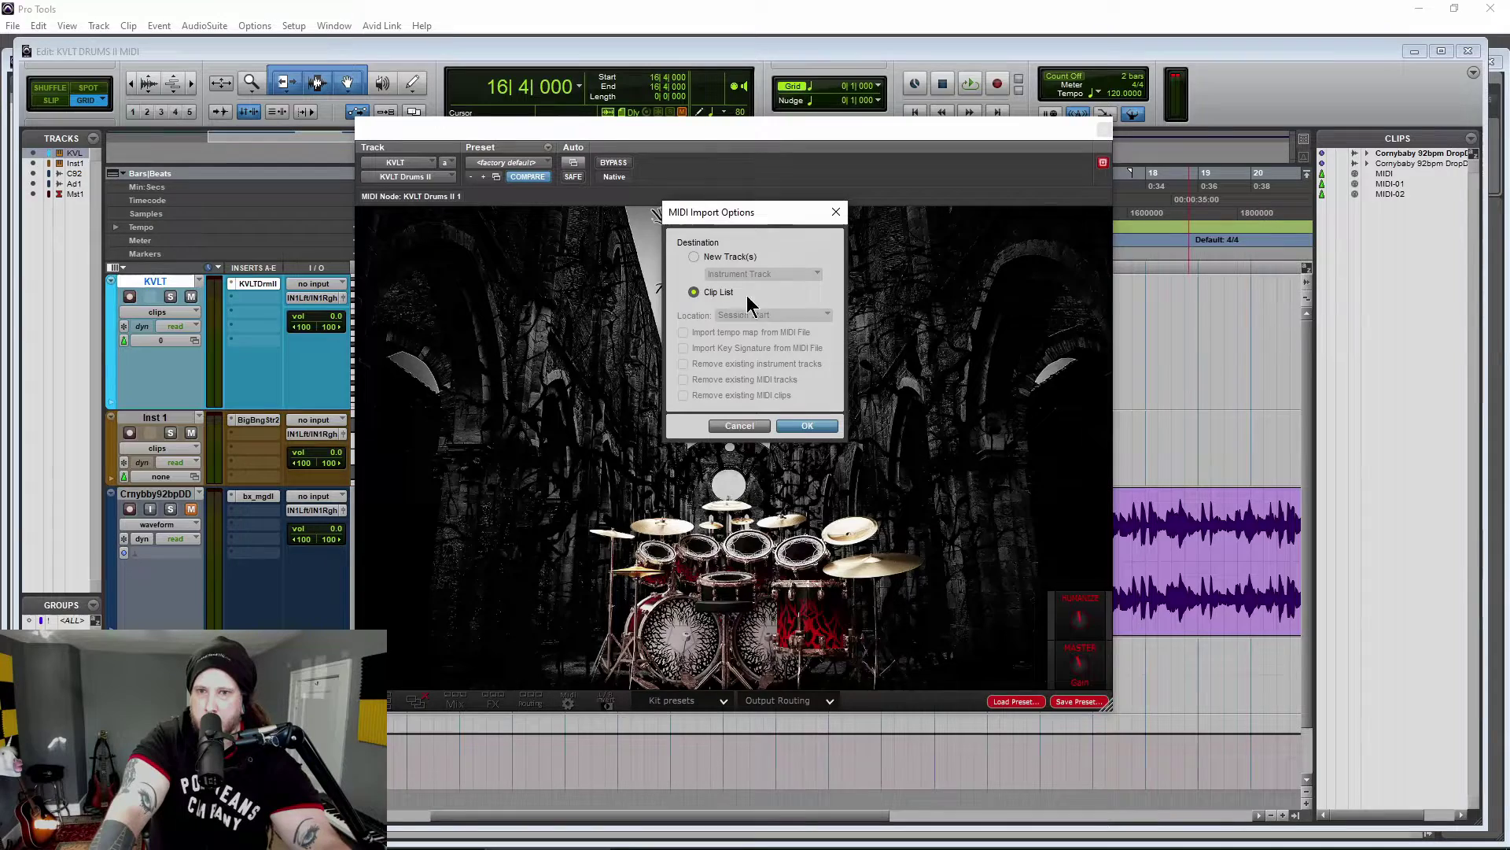
Import the grooves into the Clip List and deselect them.
click(805, 427)
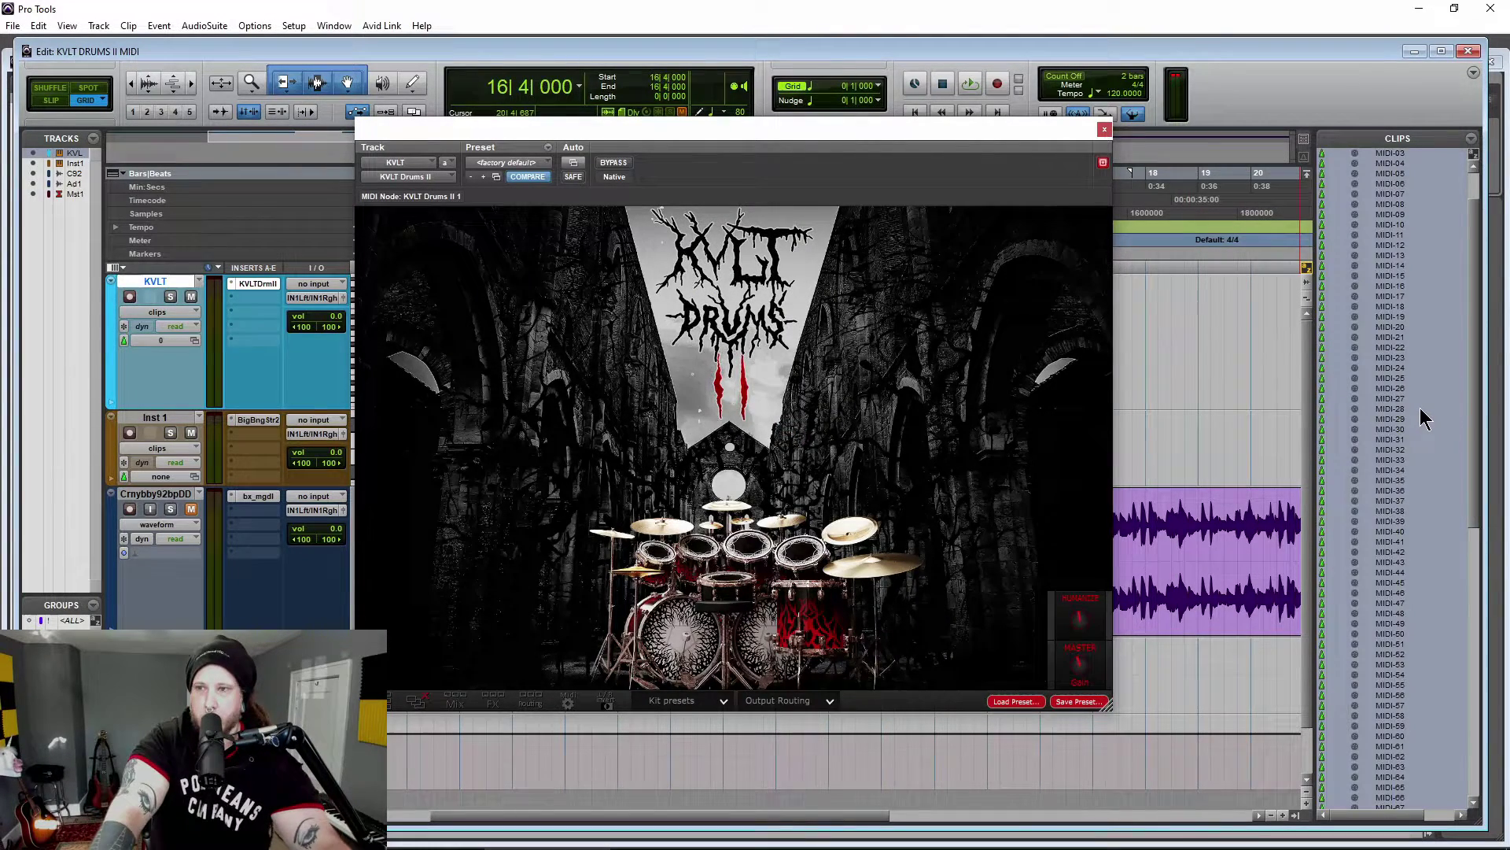
scroll(1422, 415, up, 2)
click(1377, 211)
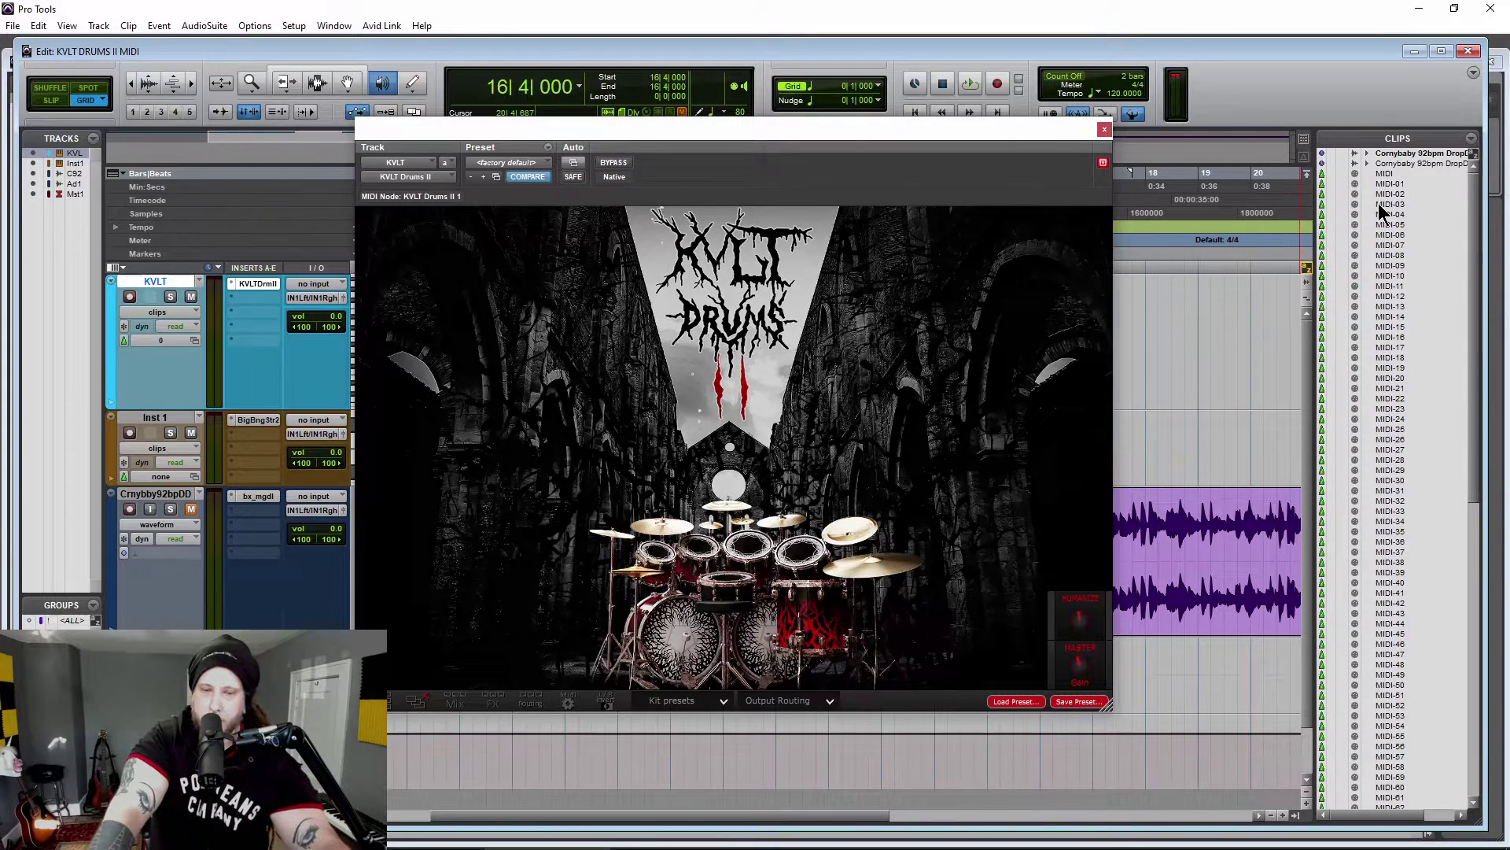
Audition MIDI-04, MIDI-13 and MIDI-12, then place MIDI-12 on the KVLT track at bar 13.
key(alt)
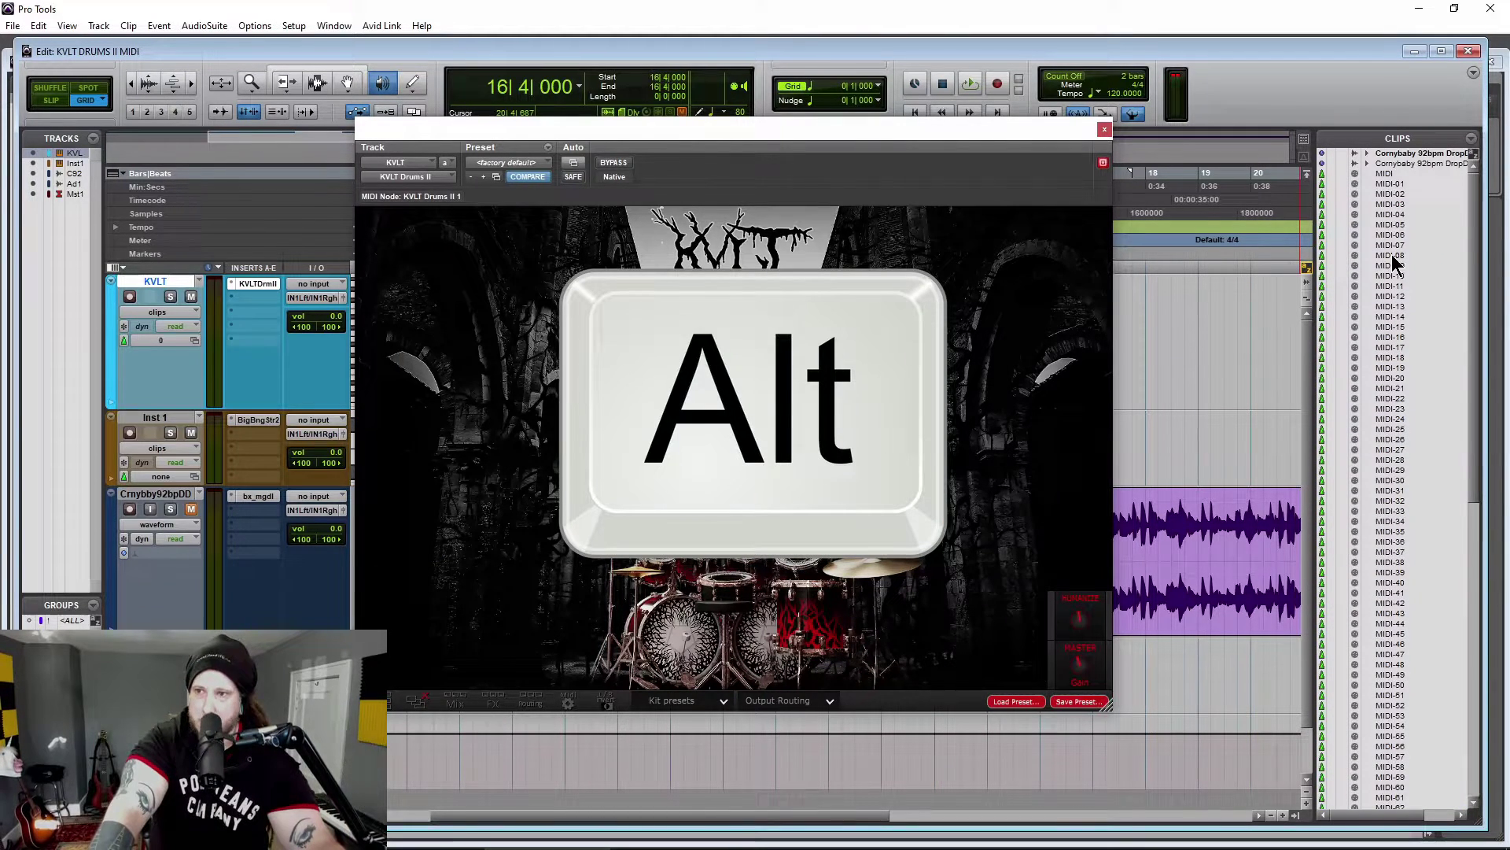
alt+click(1391, 215)
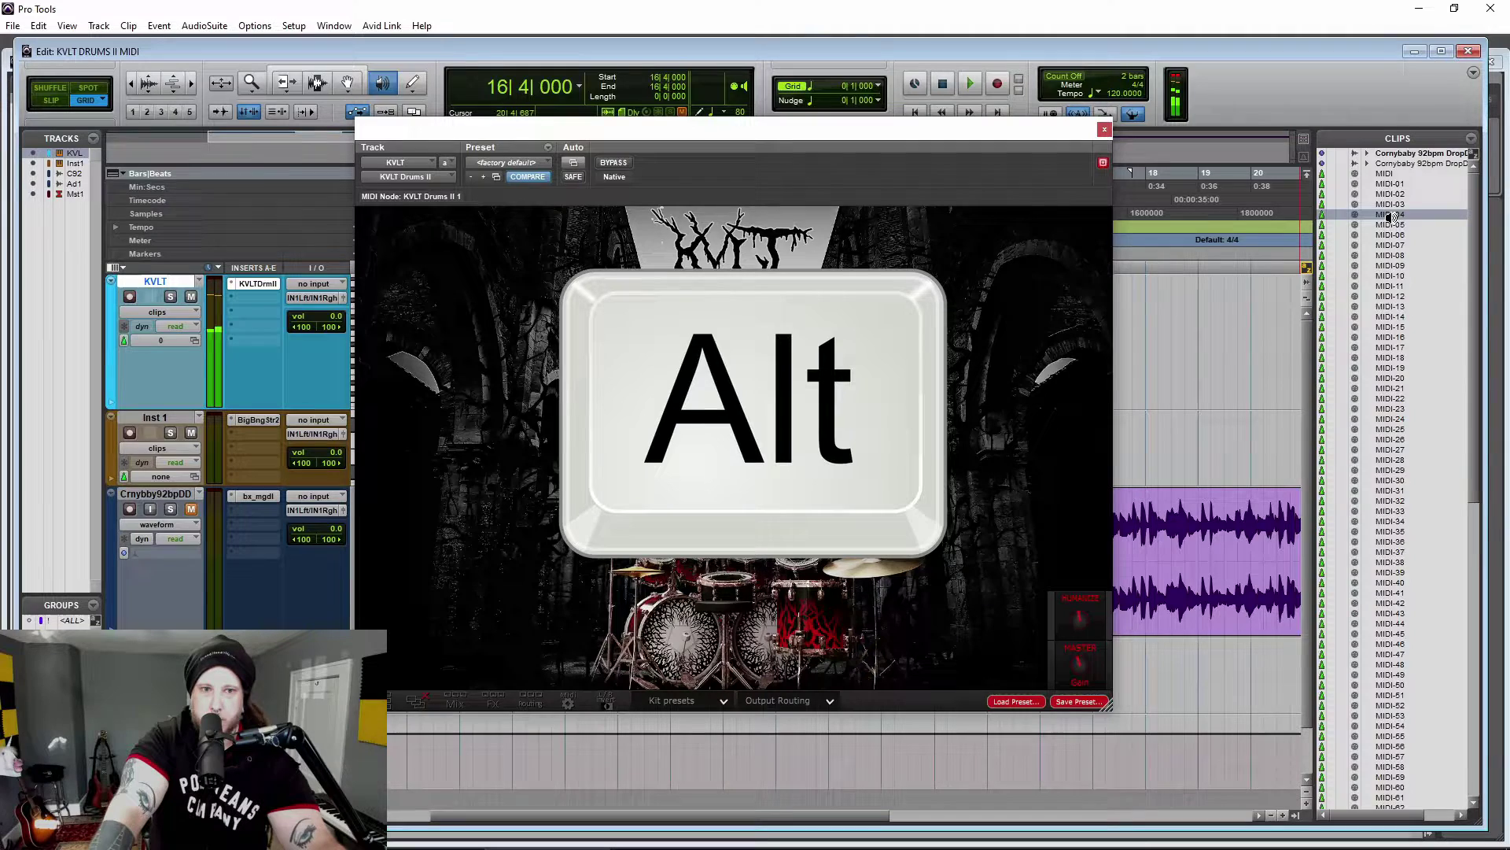
alt+click(1387, 304)
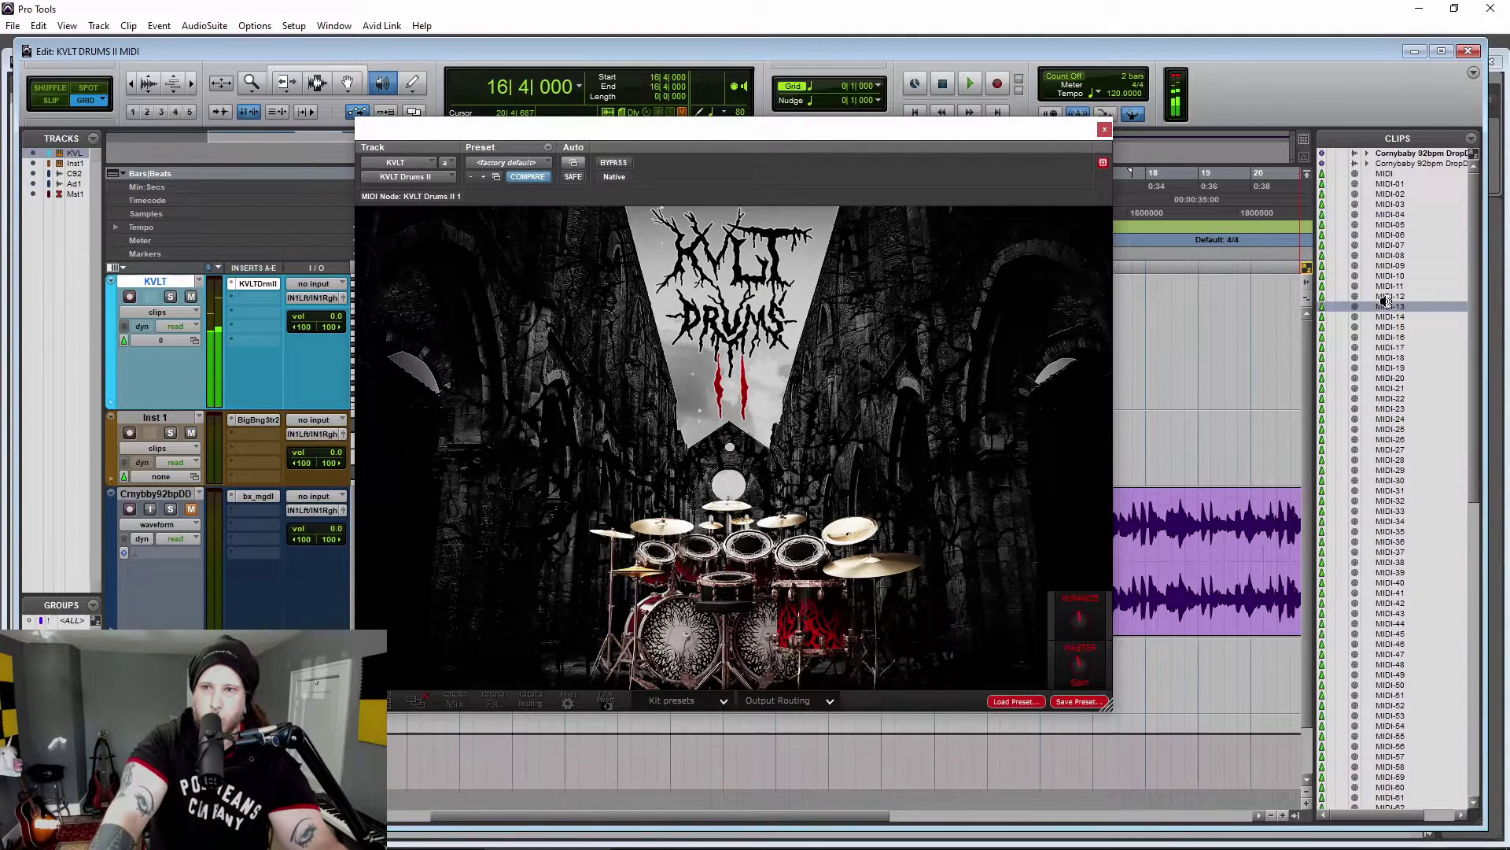
drag(842, 133, 641, 199)
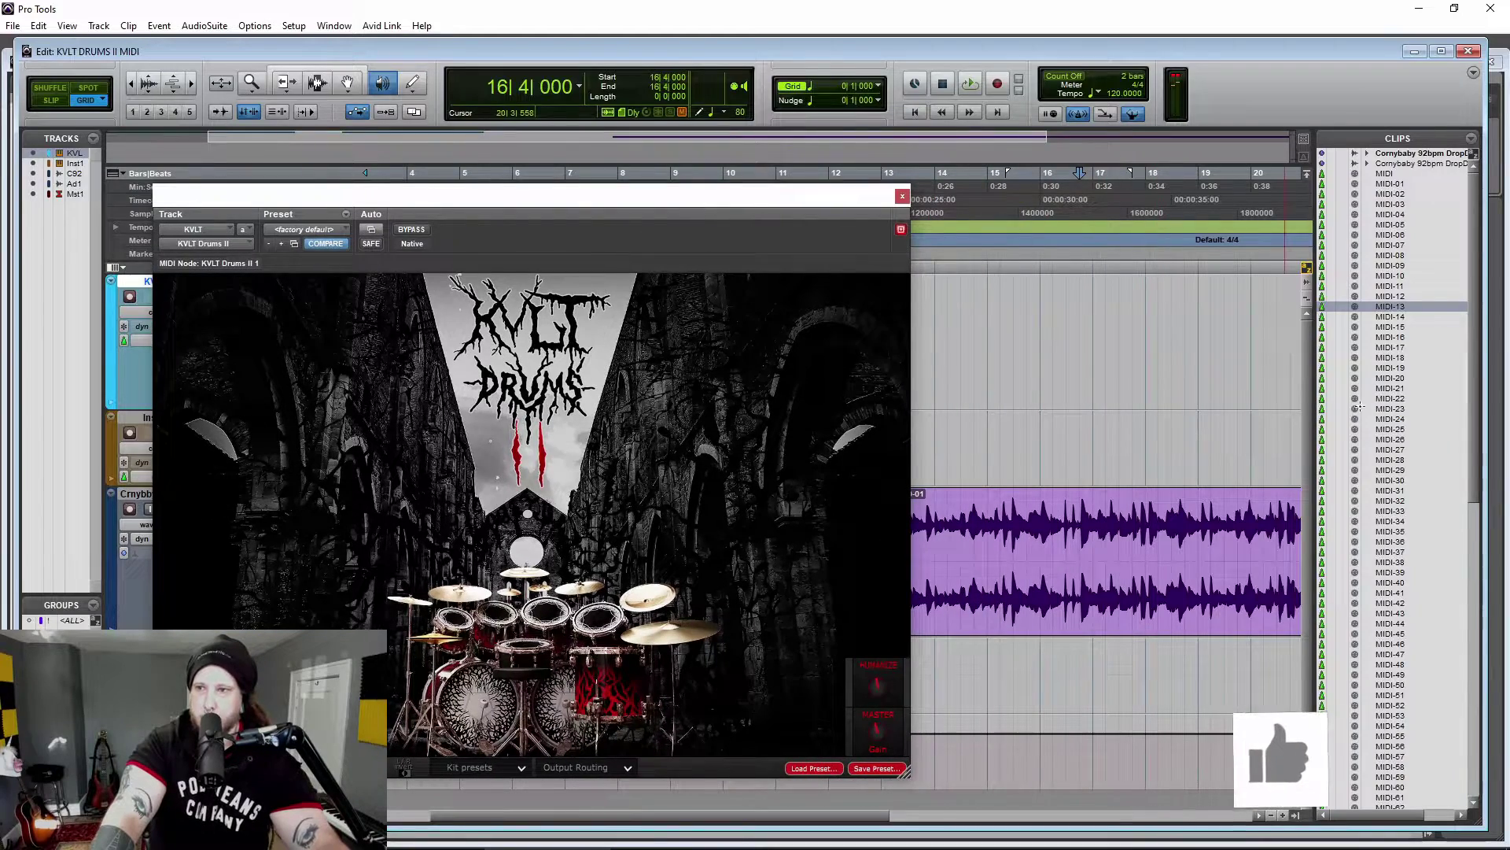
alt+click(1388, 297)
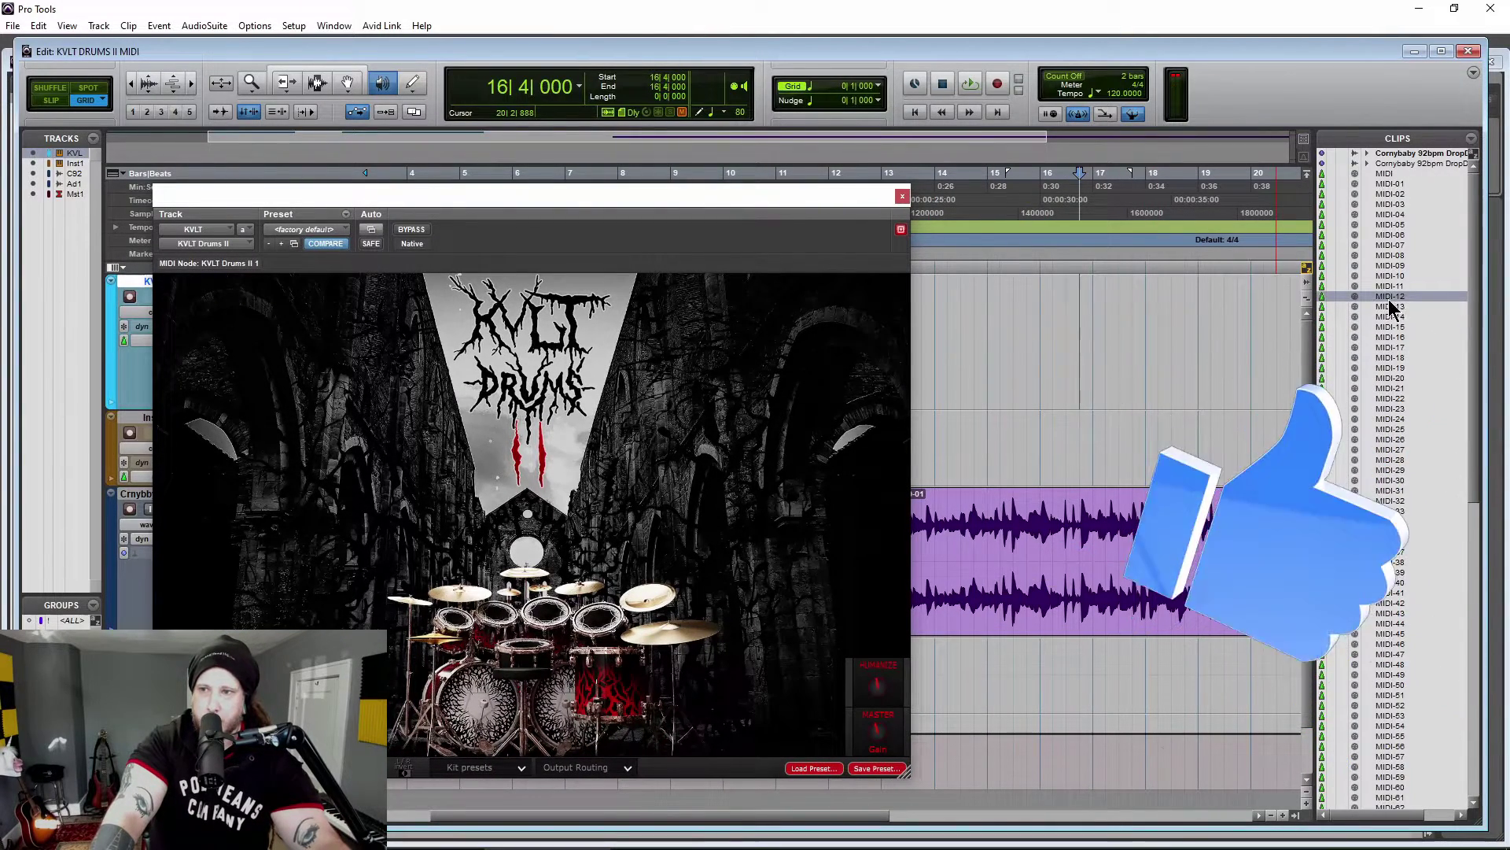
drag(1386, 309, 930, 347)
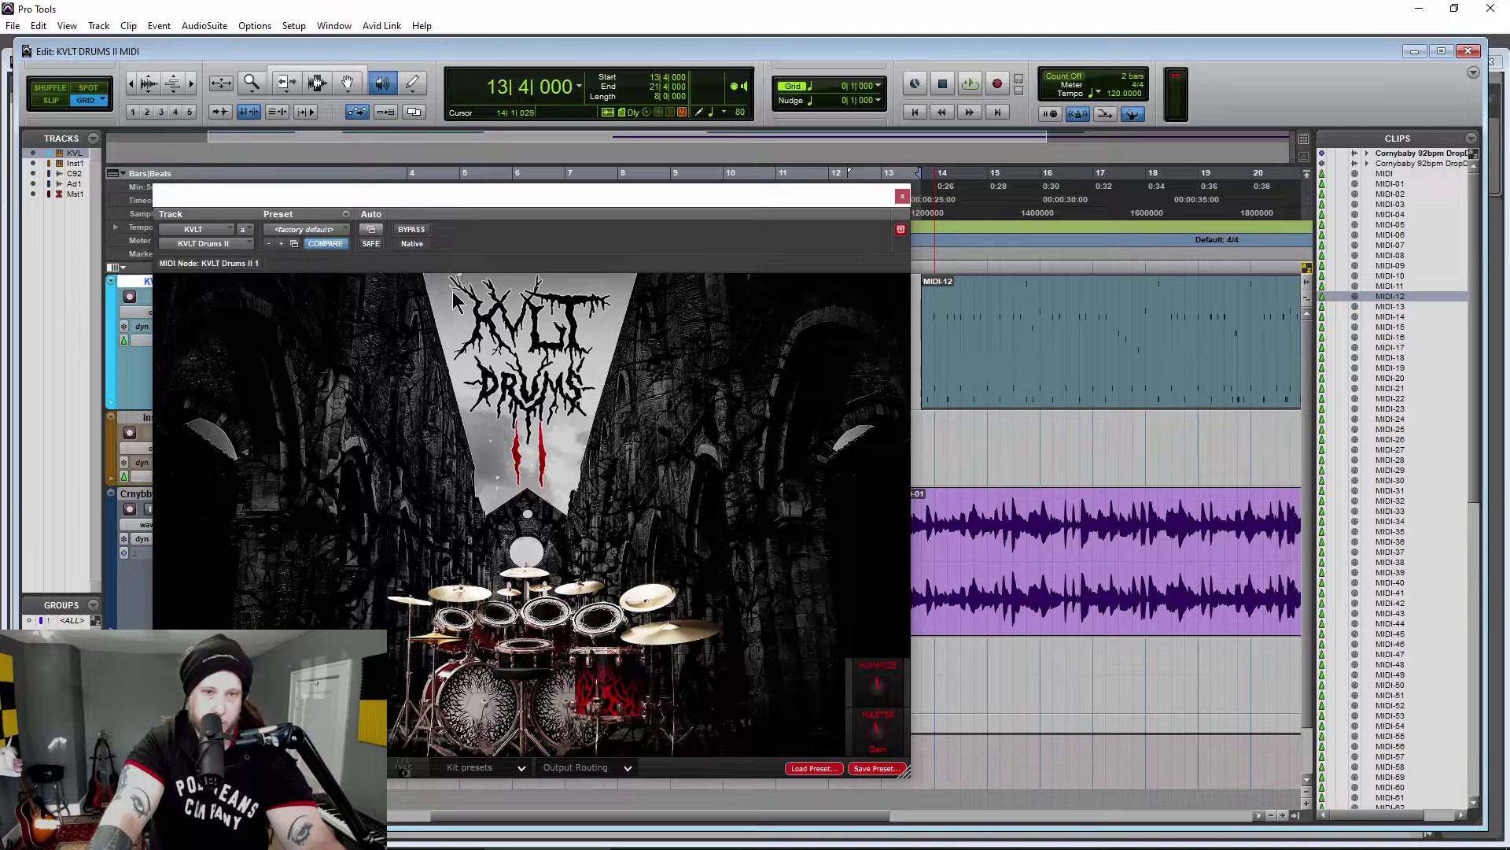
scroll(1283, 374, down, 2)
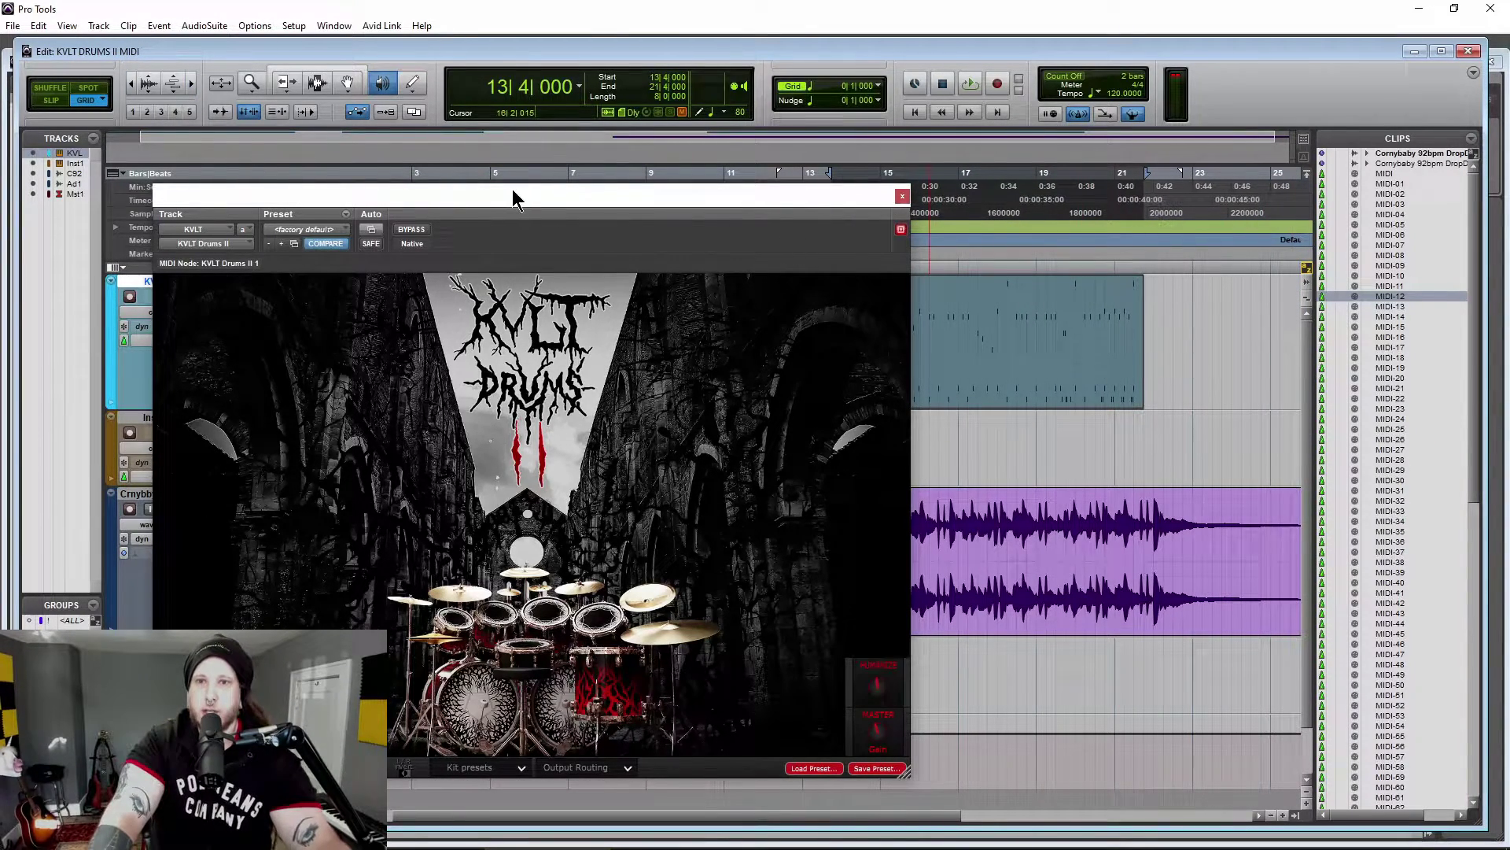
Leave the MIDI Default Thru Instrument at none, then audition clips MIDI-14 and MIDI-12.
drag(529, 193, 831, 159)
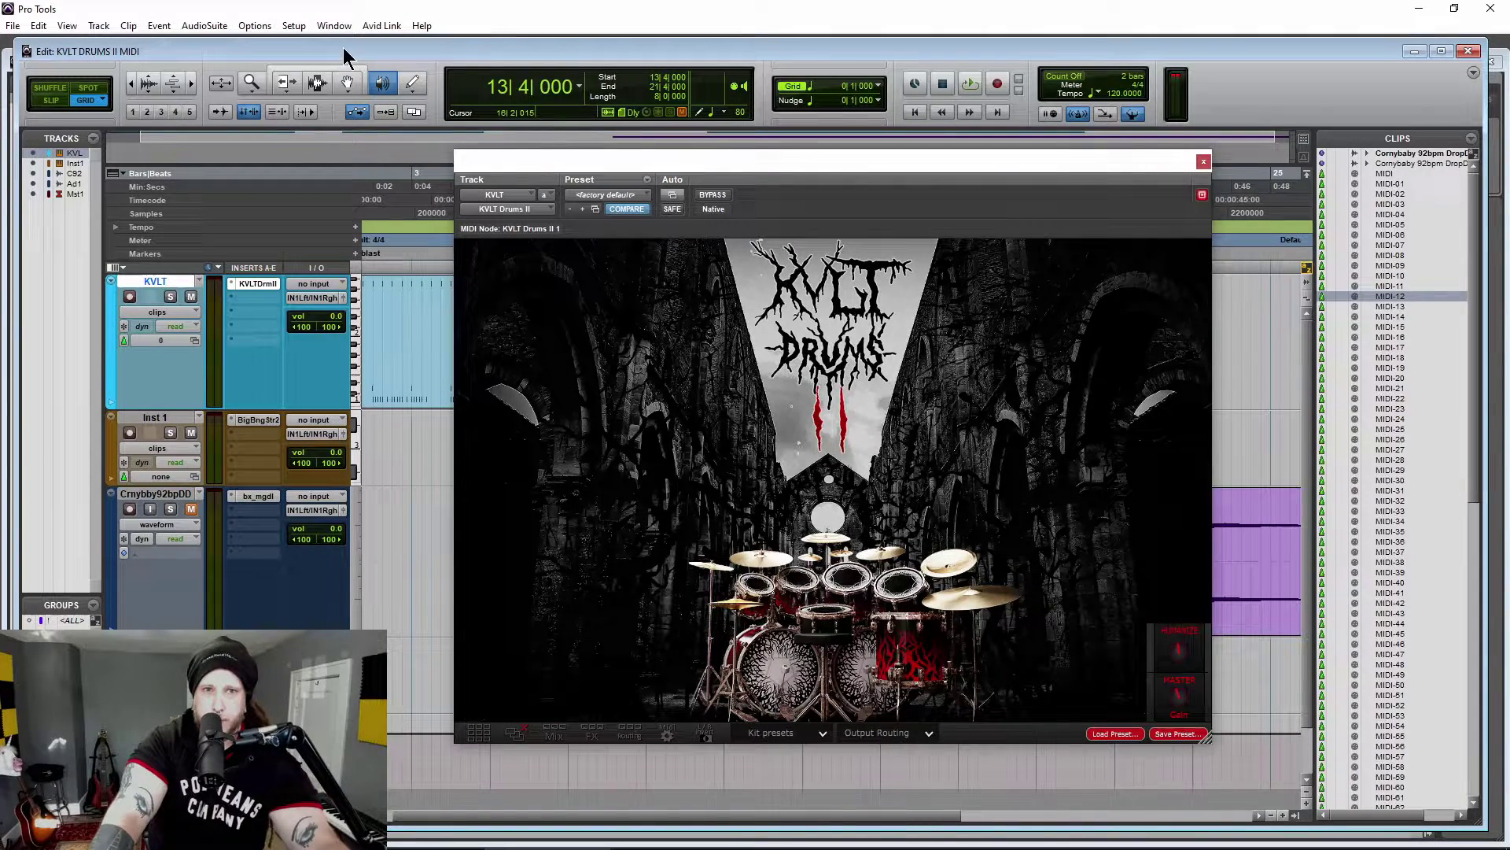
click(294, 26)
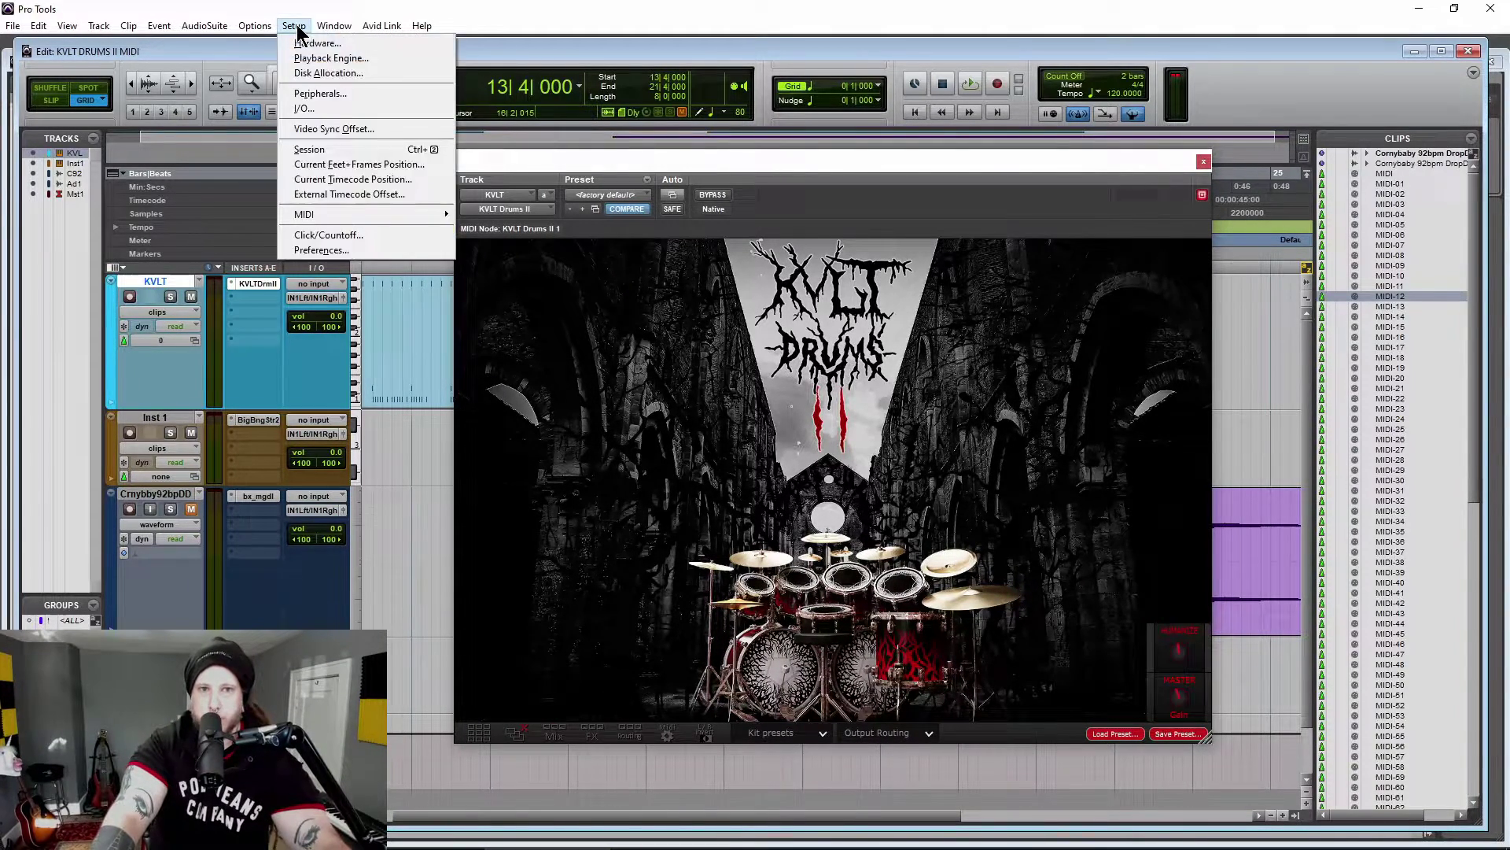
click(329, 251)
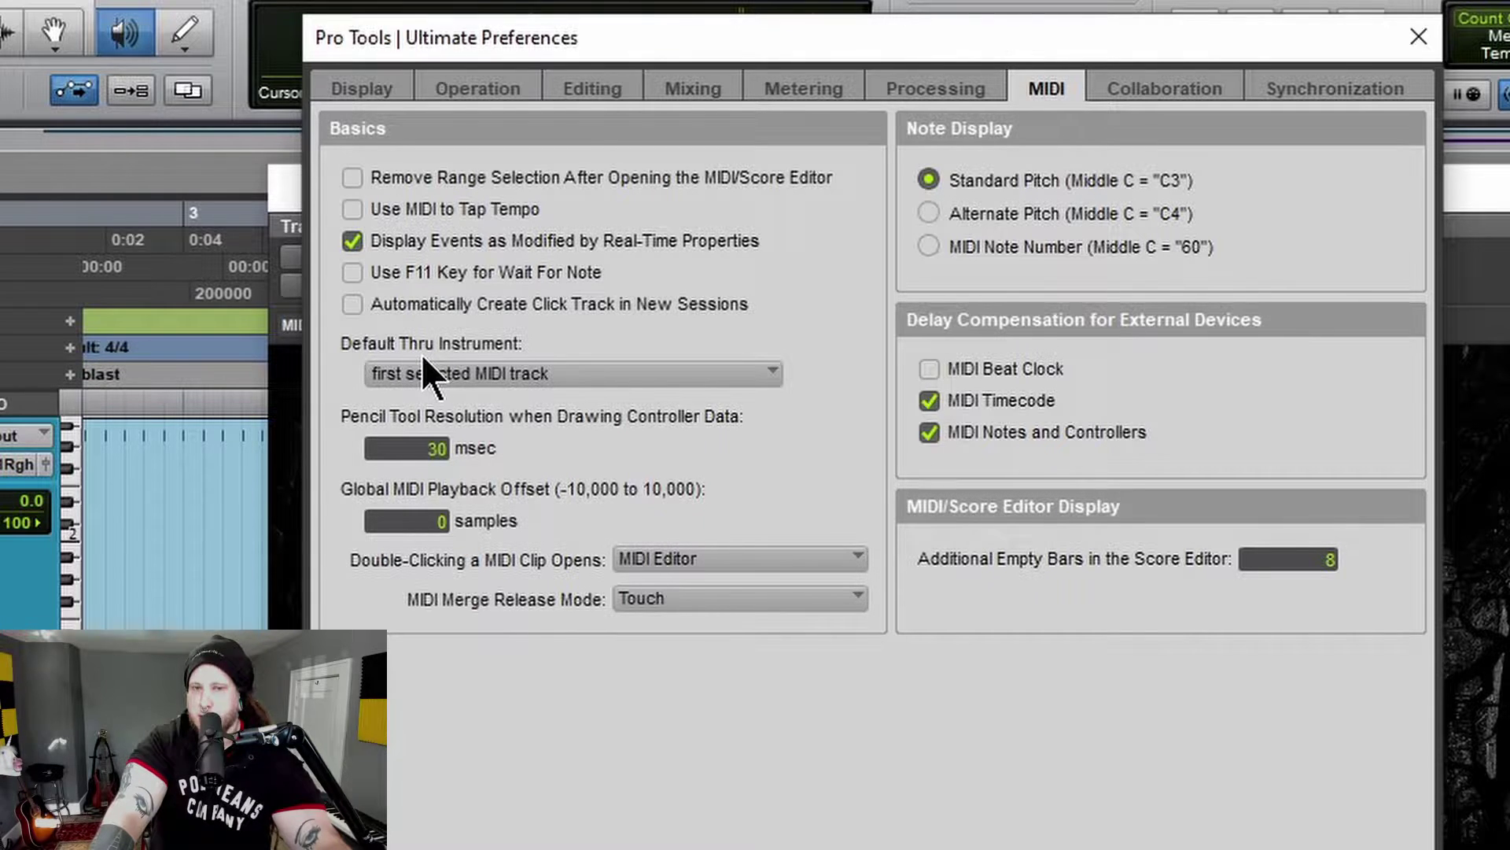
click(601, 376)
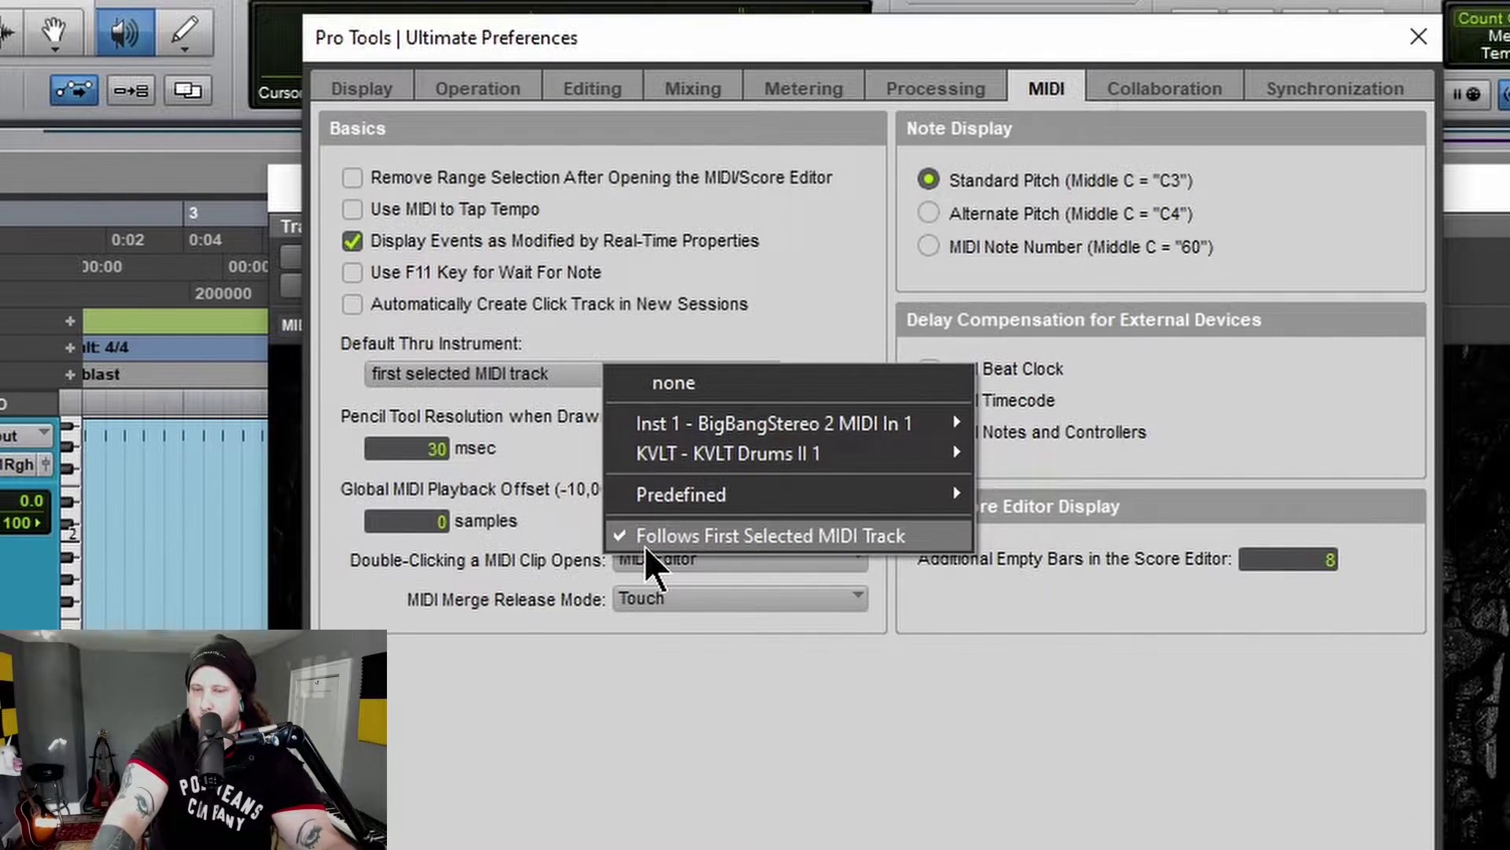
mouse_move(728, 453)
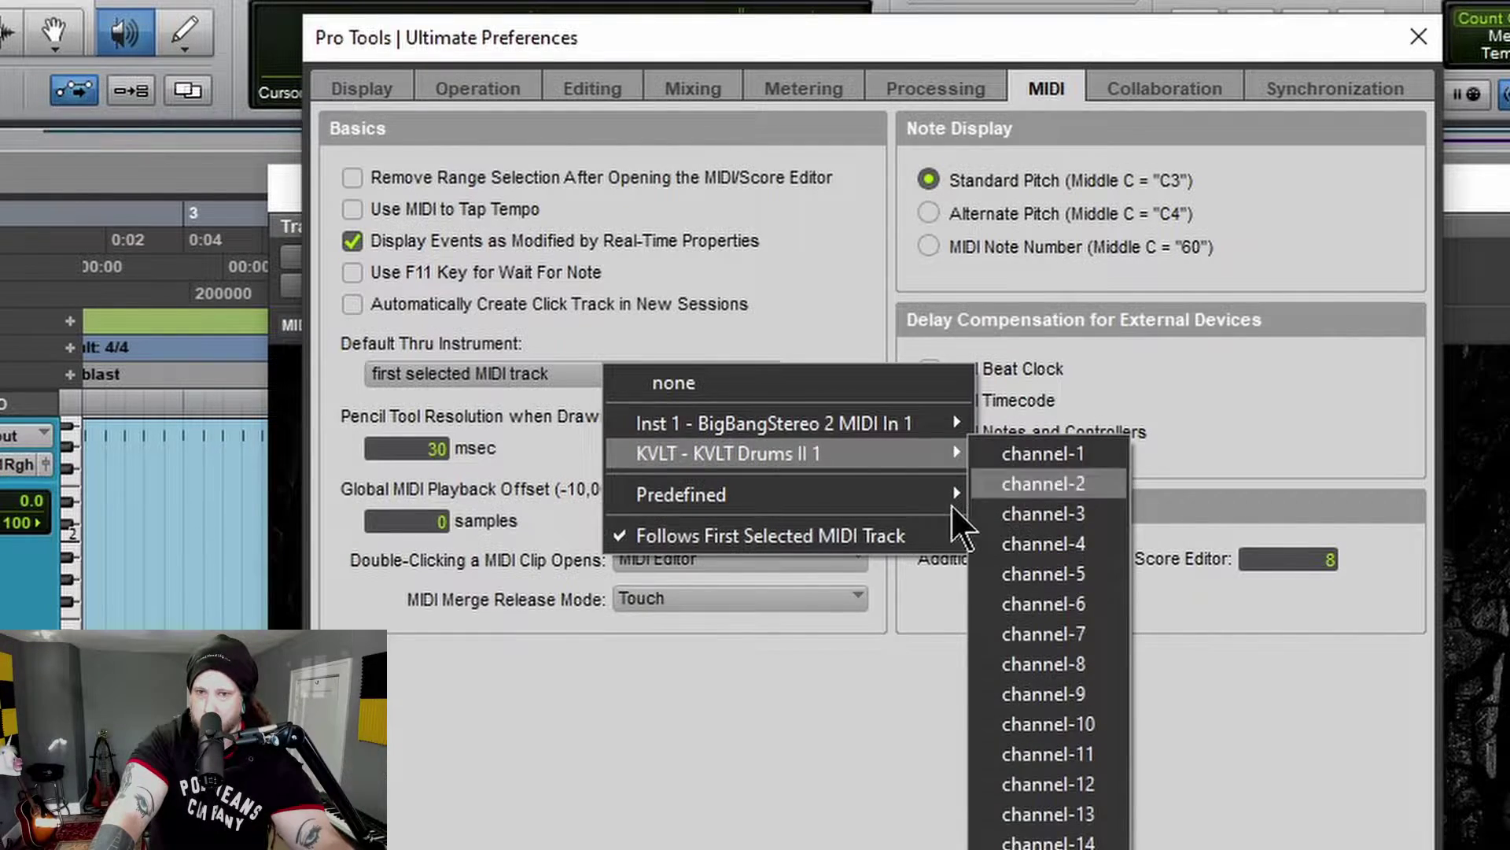
click(661, 389)
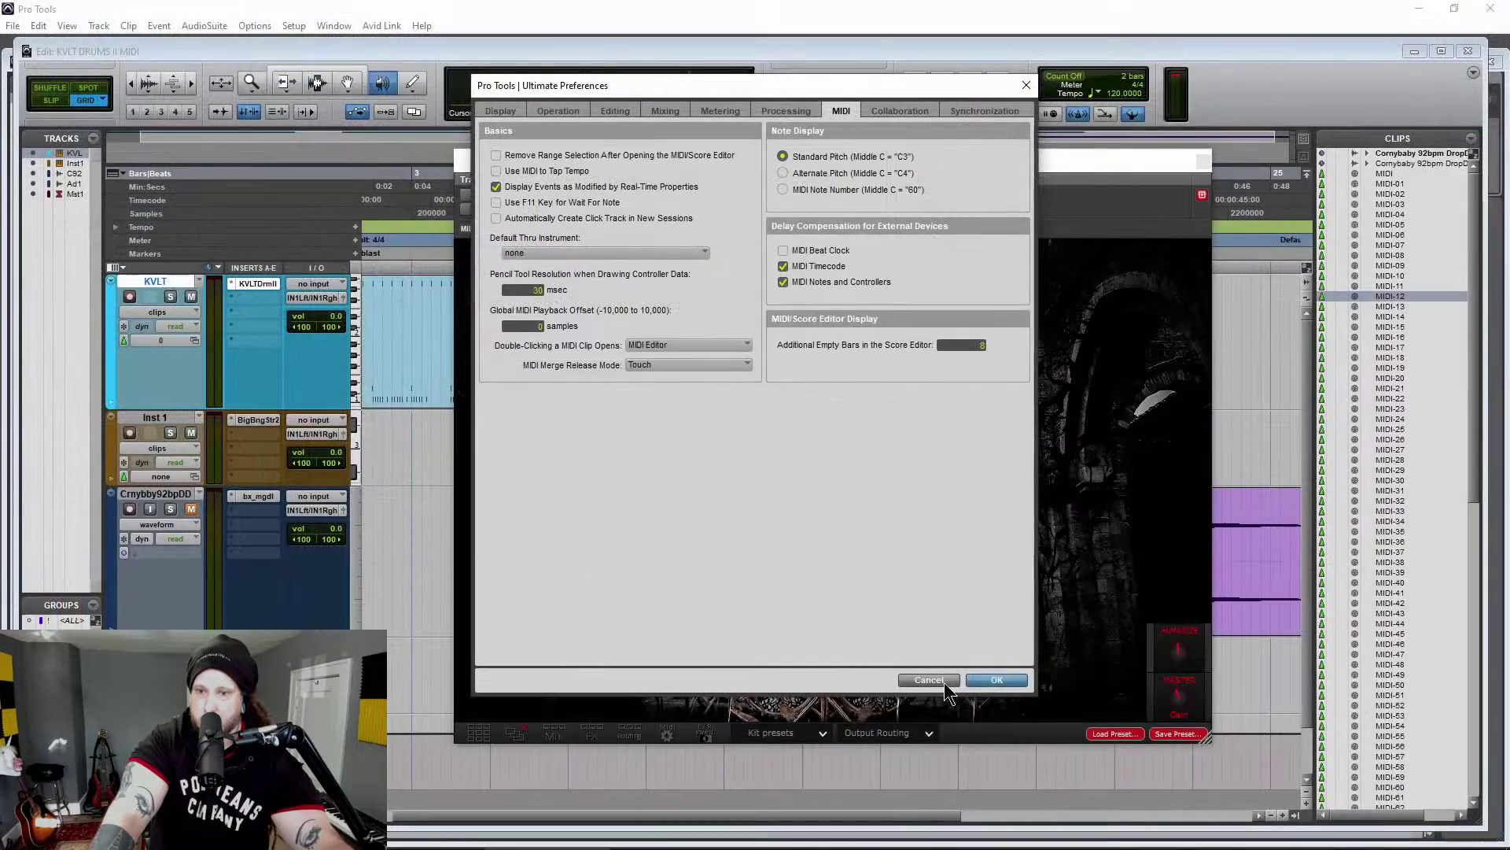
click(944, 682)
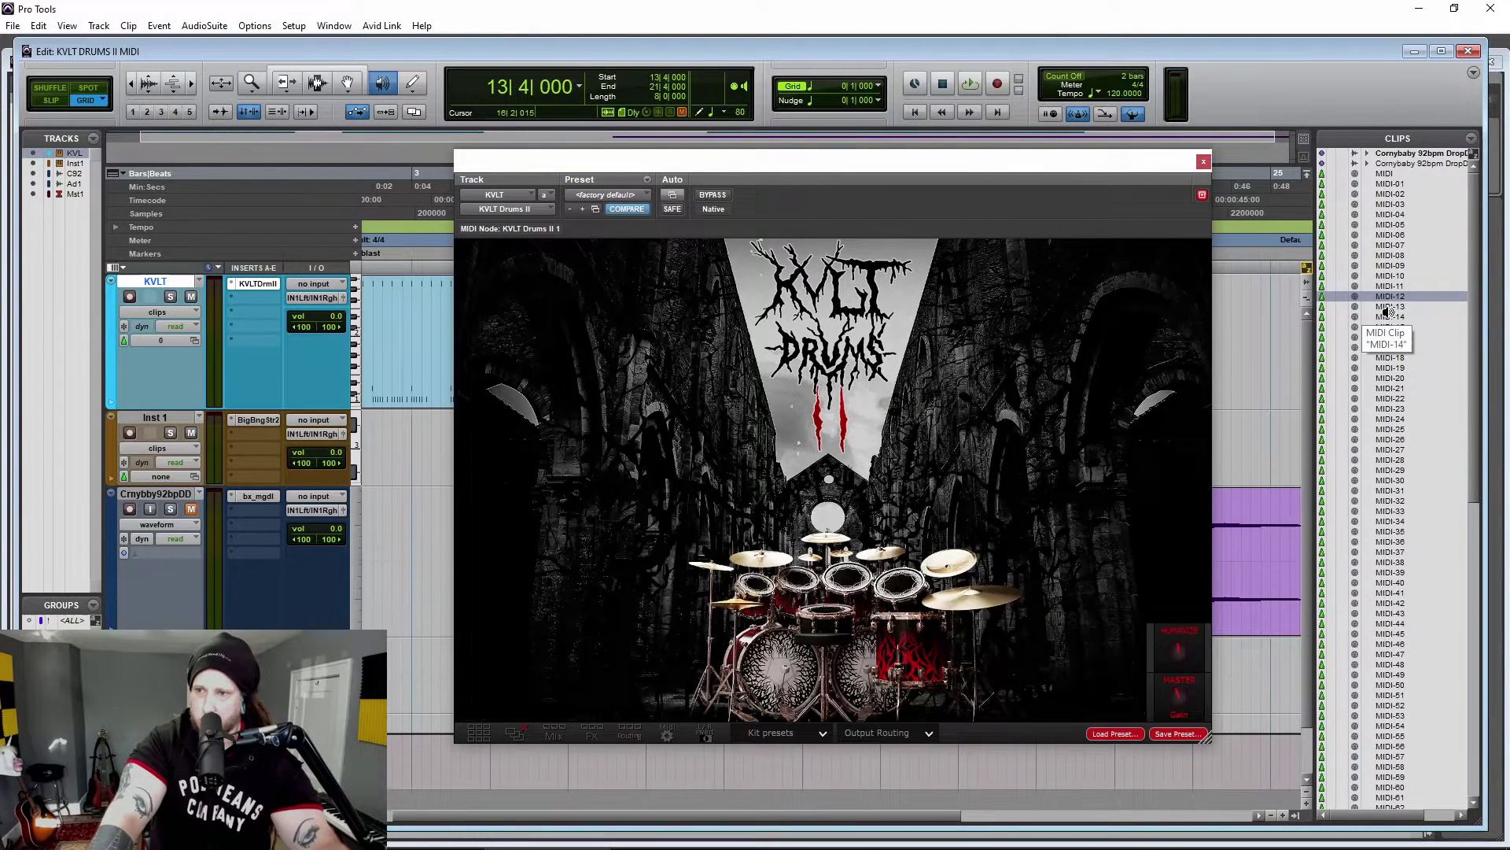
alt+click(1388, 315)
alt+click(1382, 297)
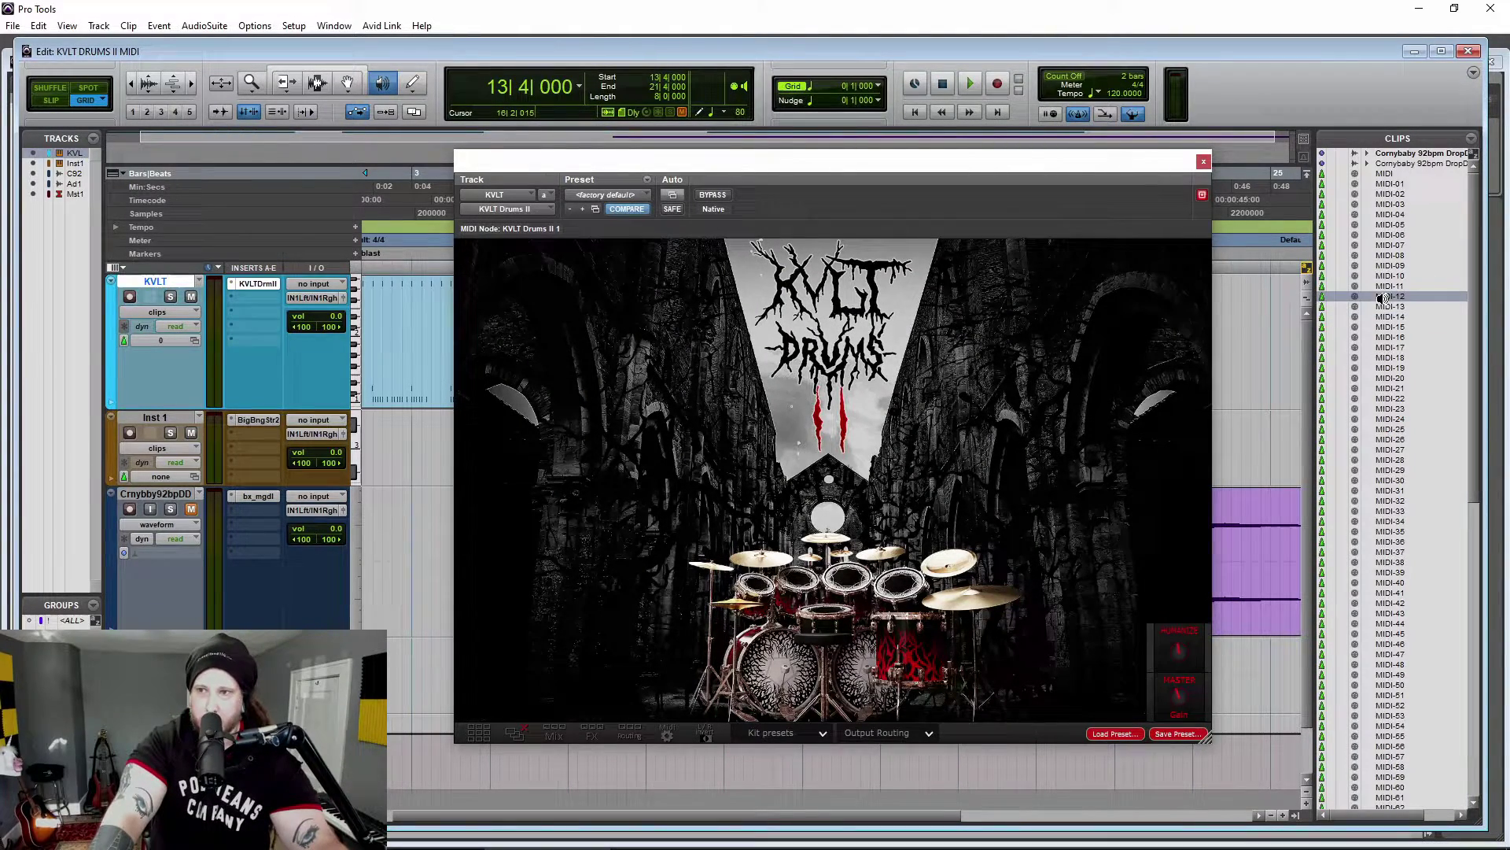
Set the MIDI preferences' Default Thru Instrument to Follows First Selected MIDI Track.
click(293, 25)
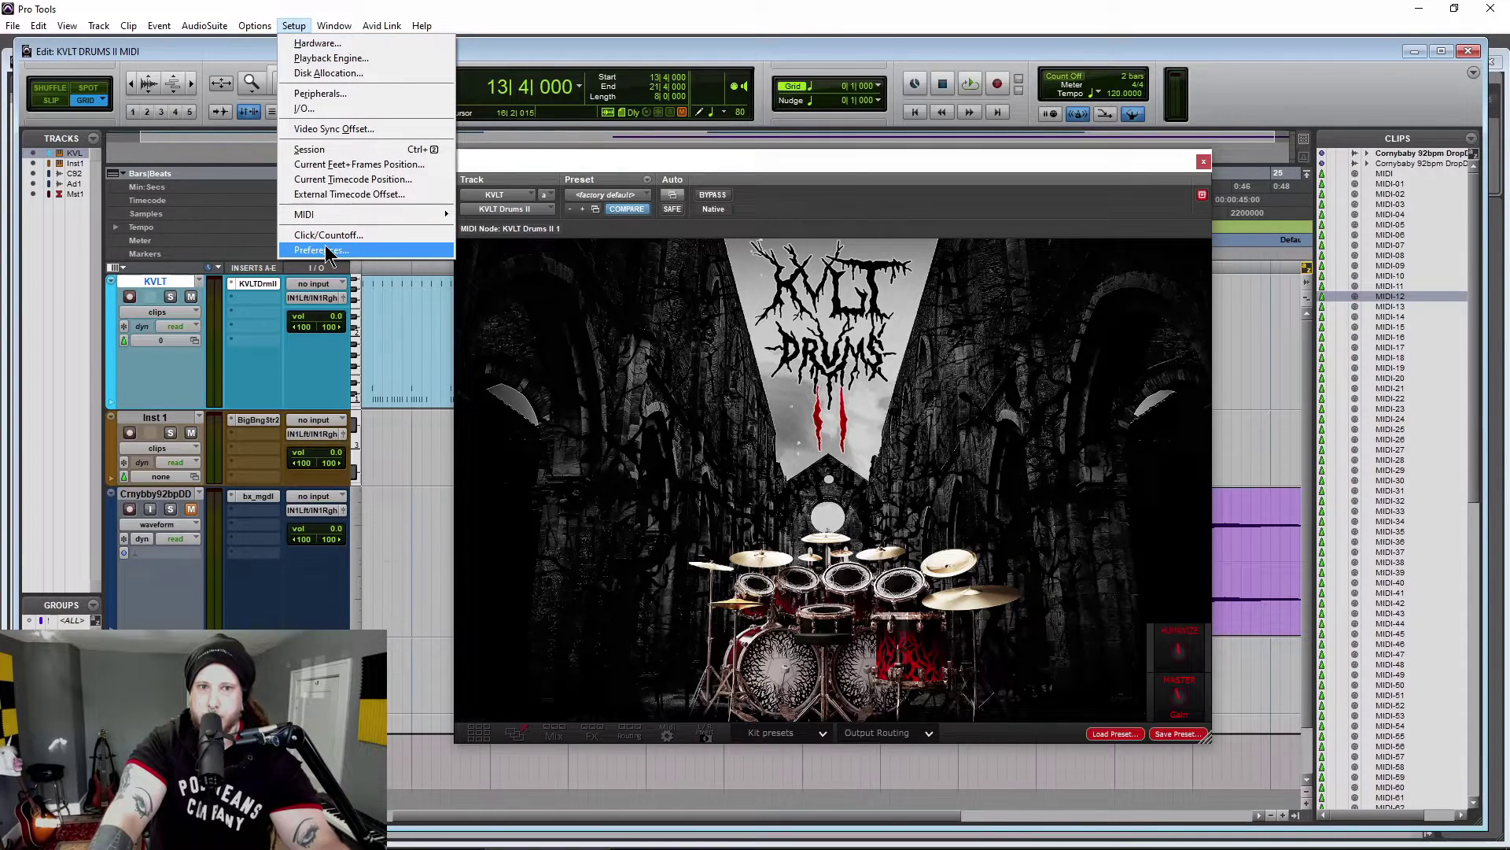
click(329, 250)
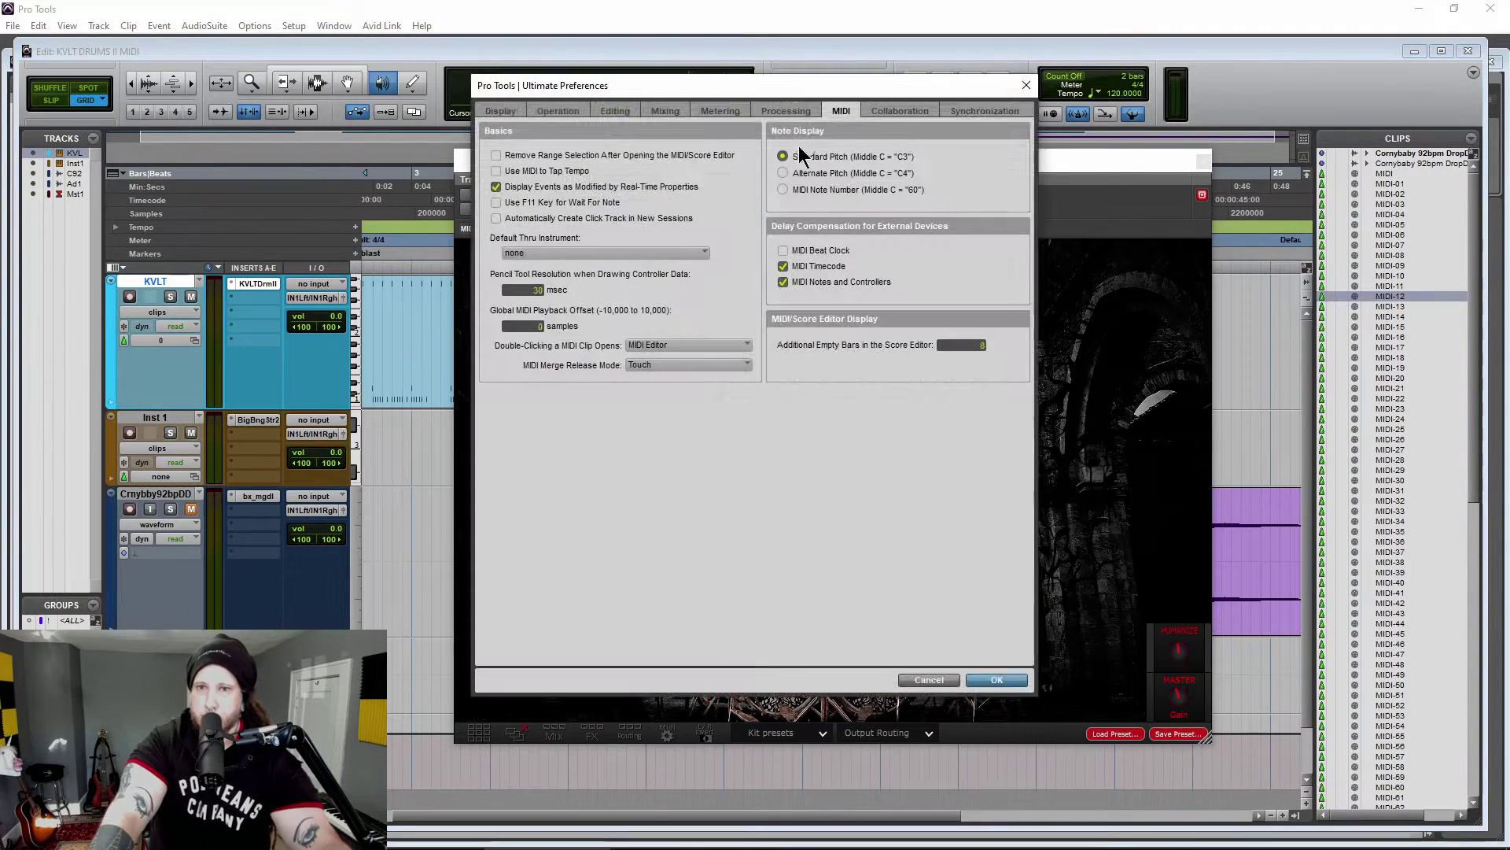
click(547, 253)
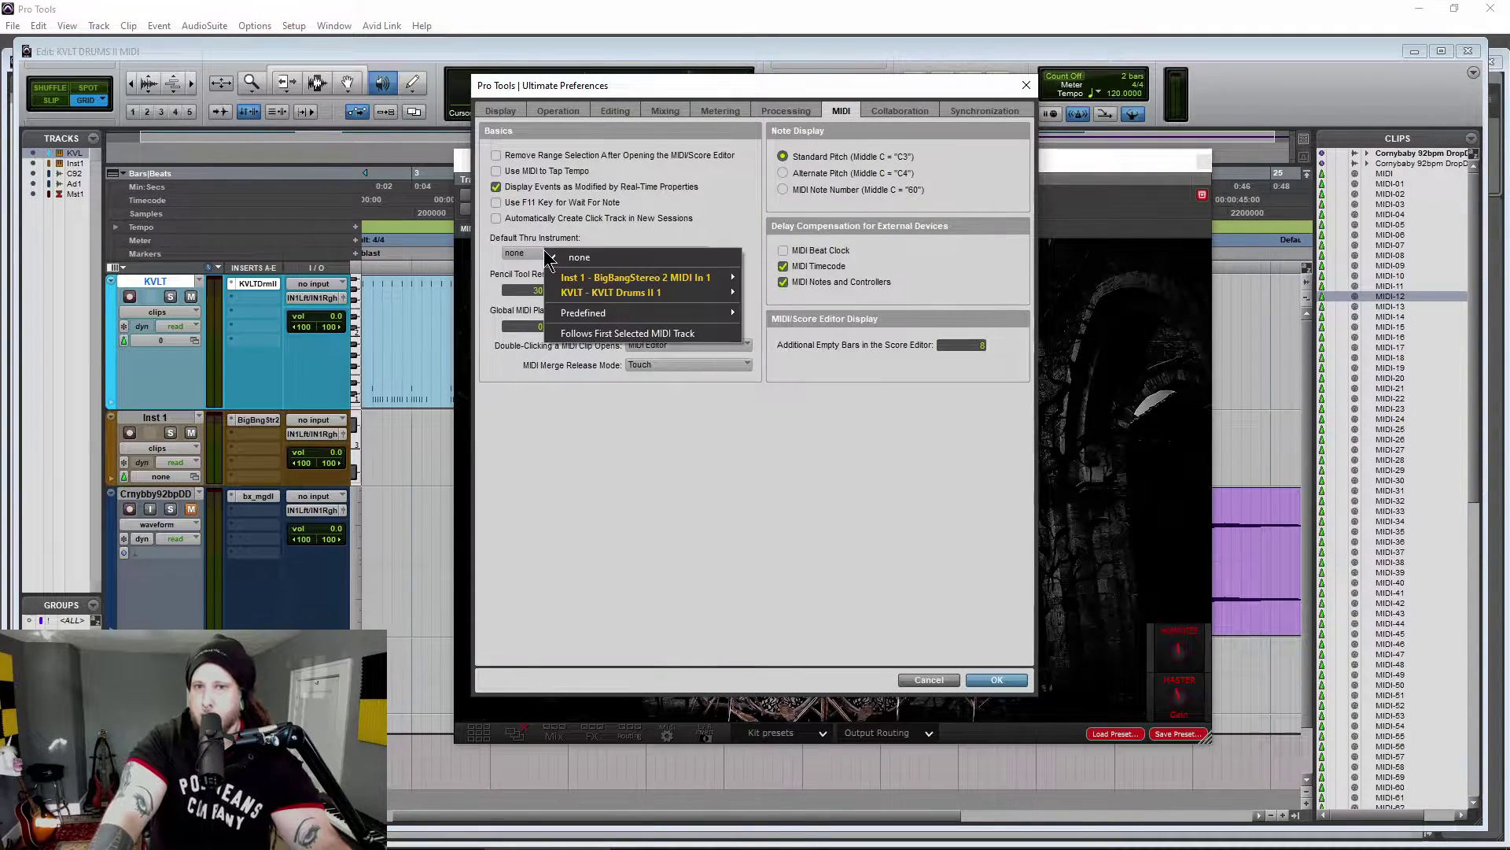
click(583, 333)
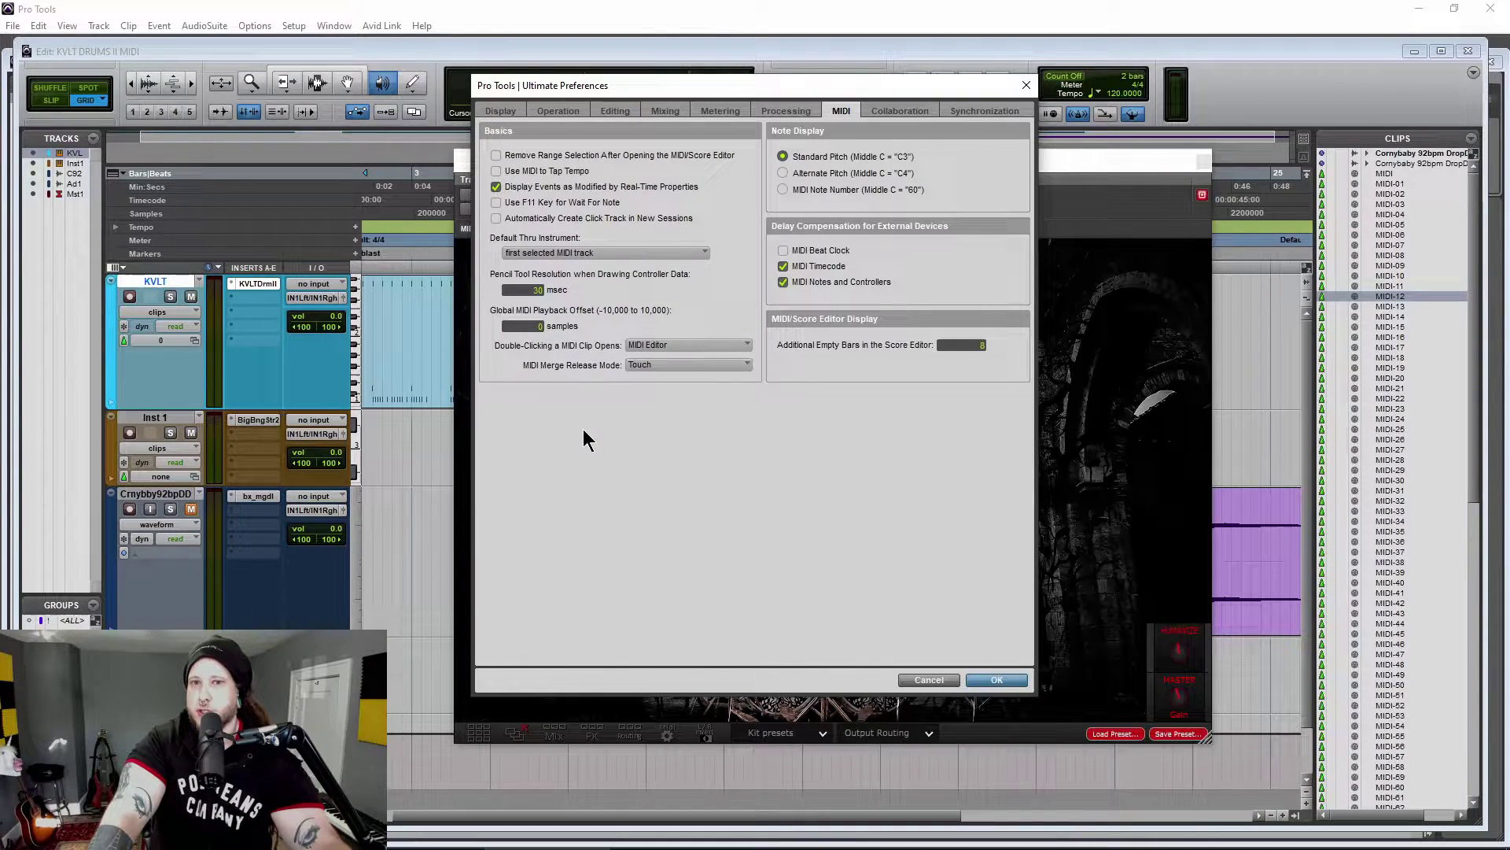
click(996, 680)
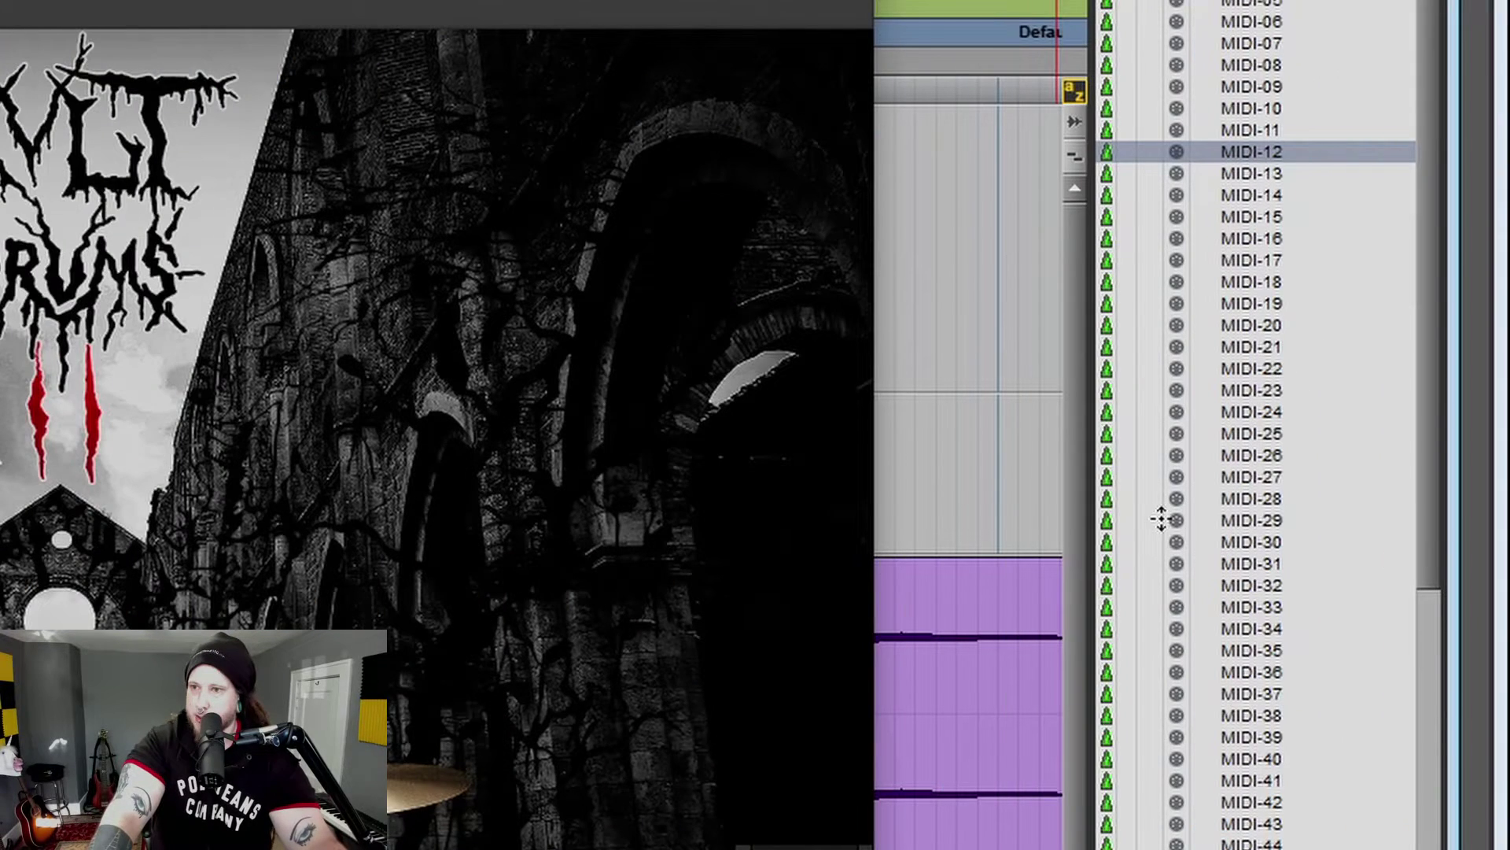
Audition MIDI-22, MIDI-29 and MIDI-33 through KVLT Drums.
click(1243, 367)
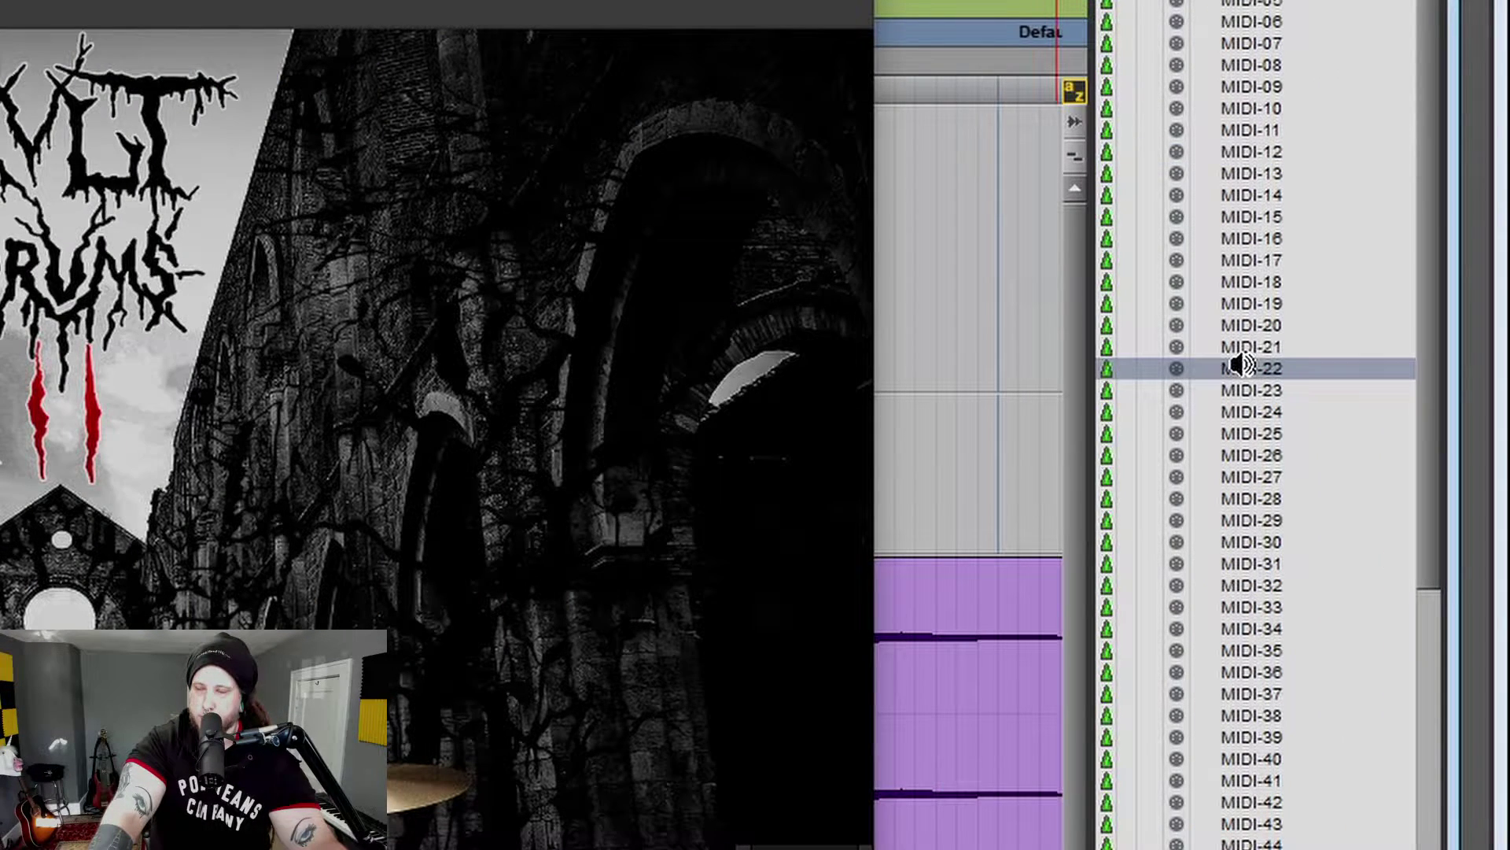
click(1237, 520)
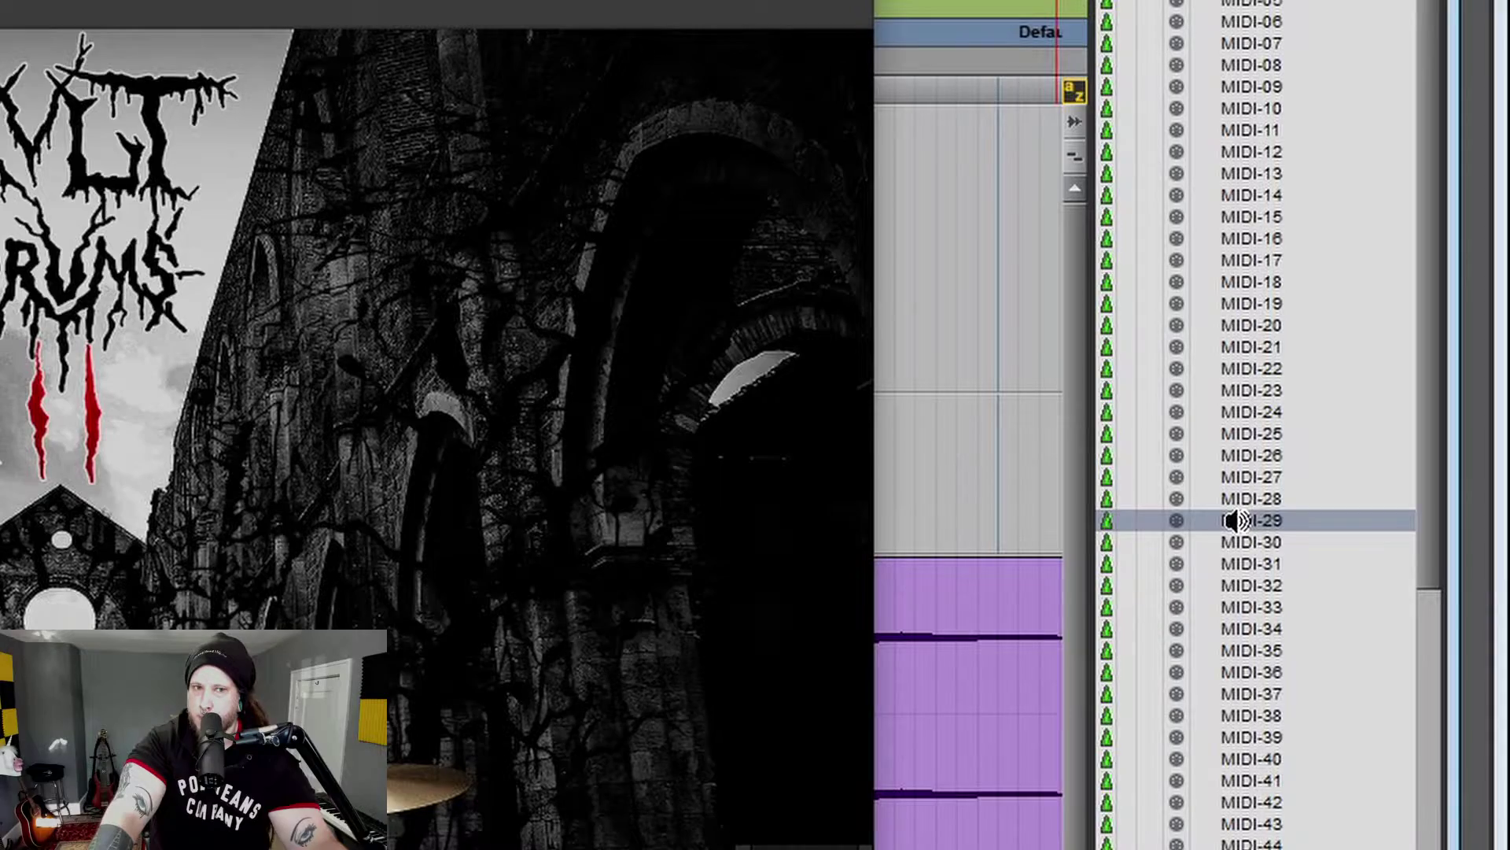
click(1257, 607)
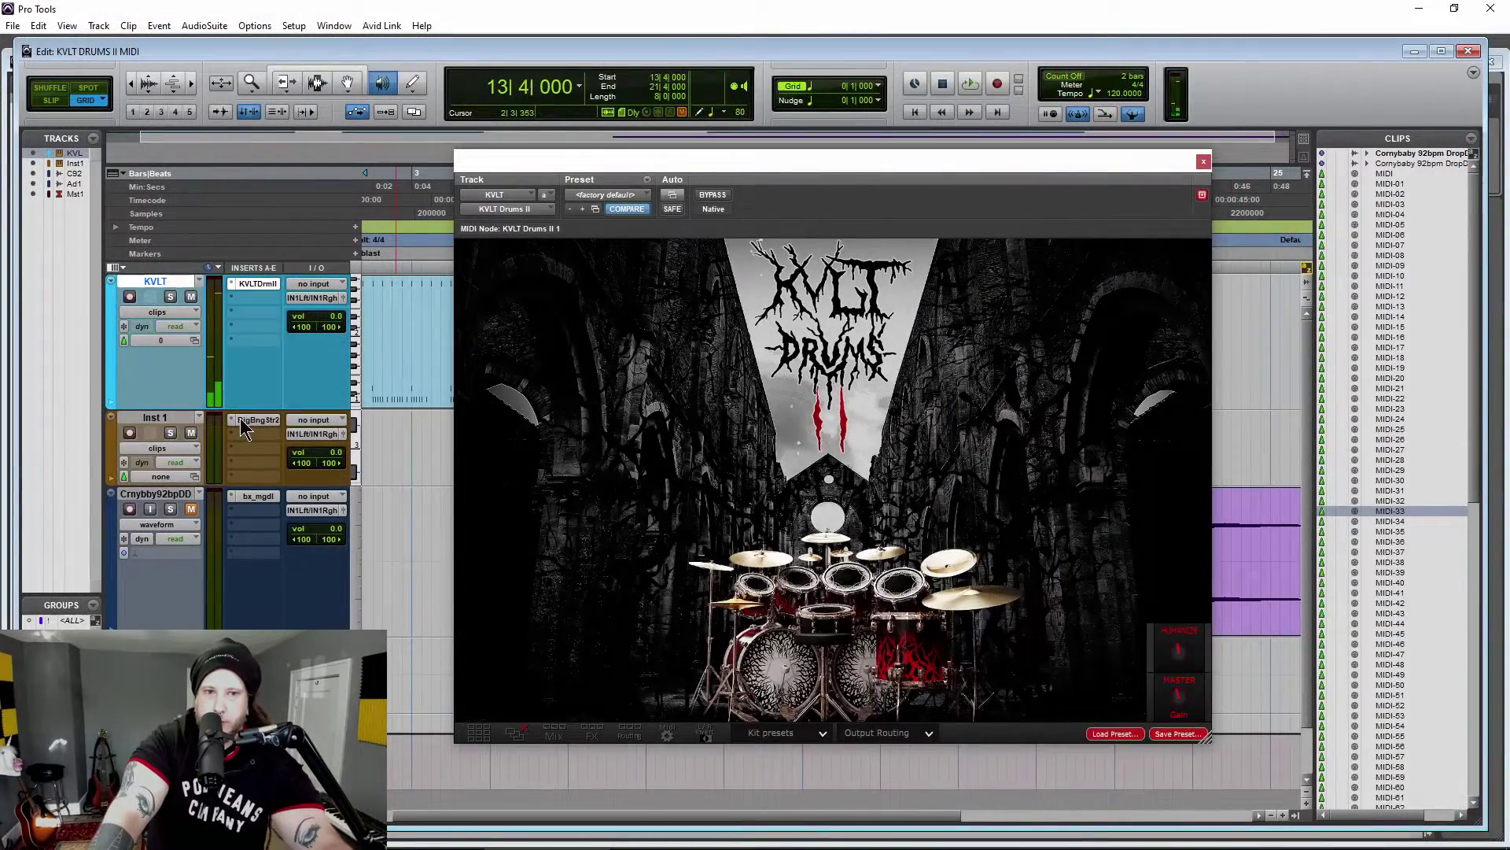
Check Inst 1's BigBang instrument, select Inst 1, and audition MIDI-20 through it.
click(245, 422)
drag(941, 165, 815, 212)
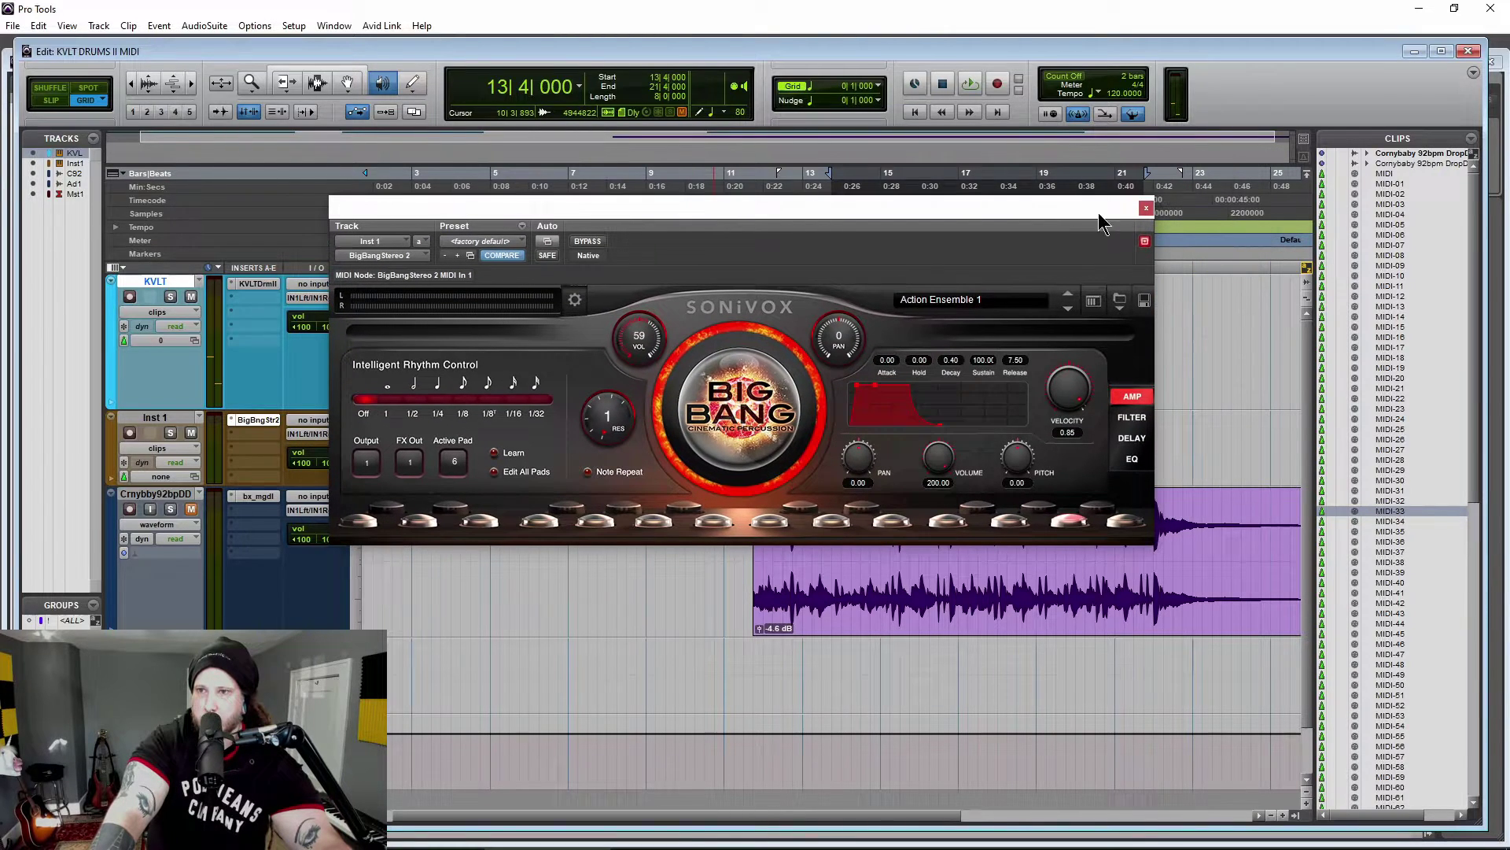
click(1146, 210)
click(174, 419)
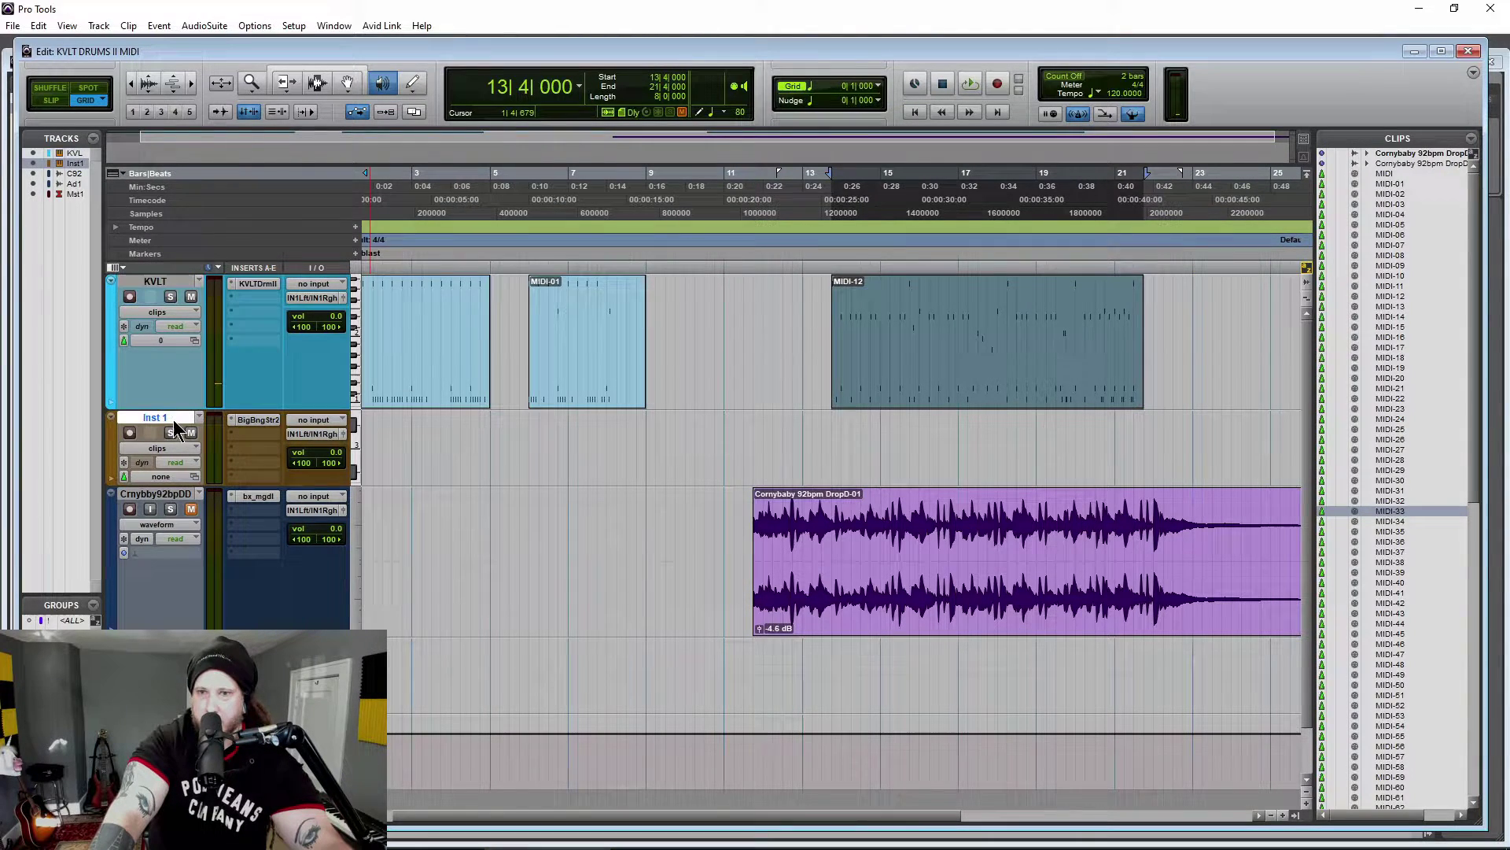
alt+click(1382, 379)
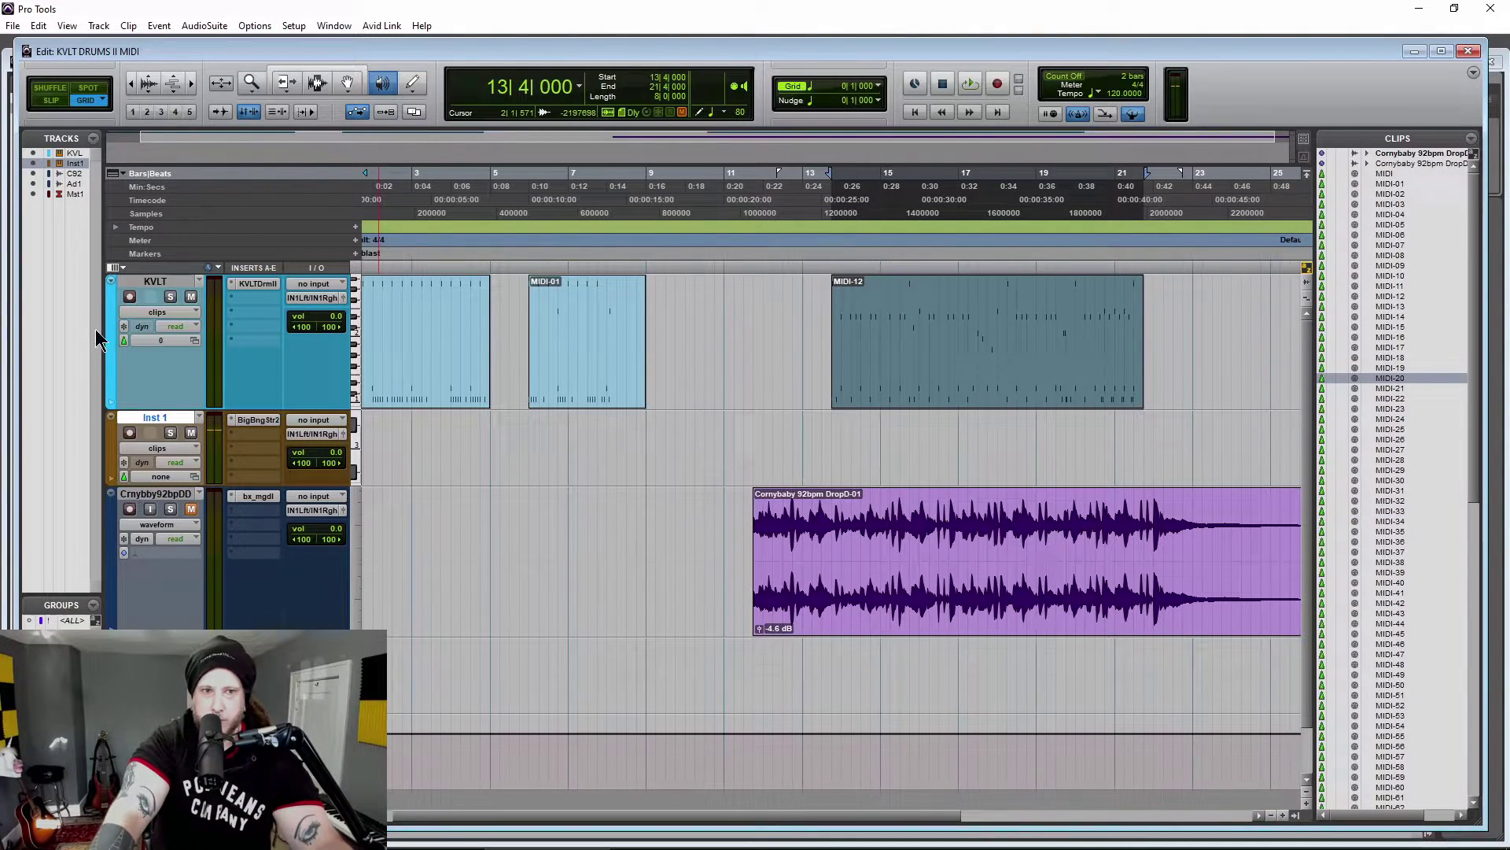
Reselect the KVLT track, zoom out, and place MIDI-34 at bar 23.
click(156, 282)
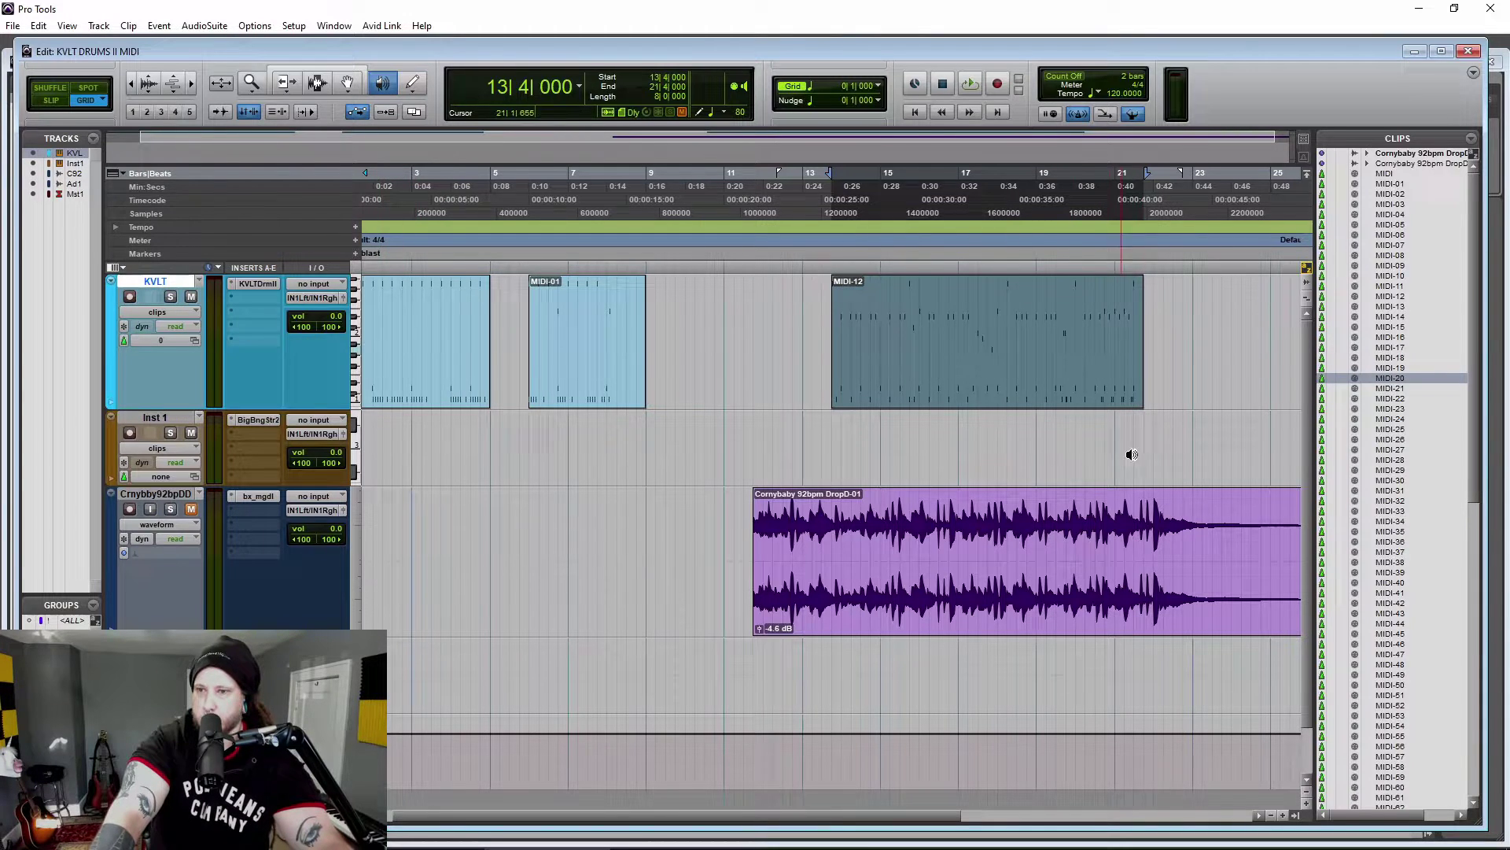
scroll(1390, 494, down, 2)
click(135, 90)
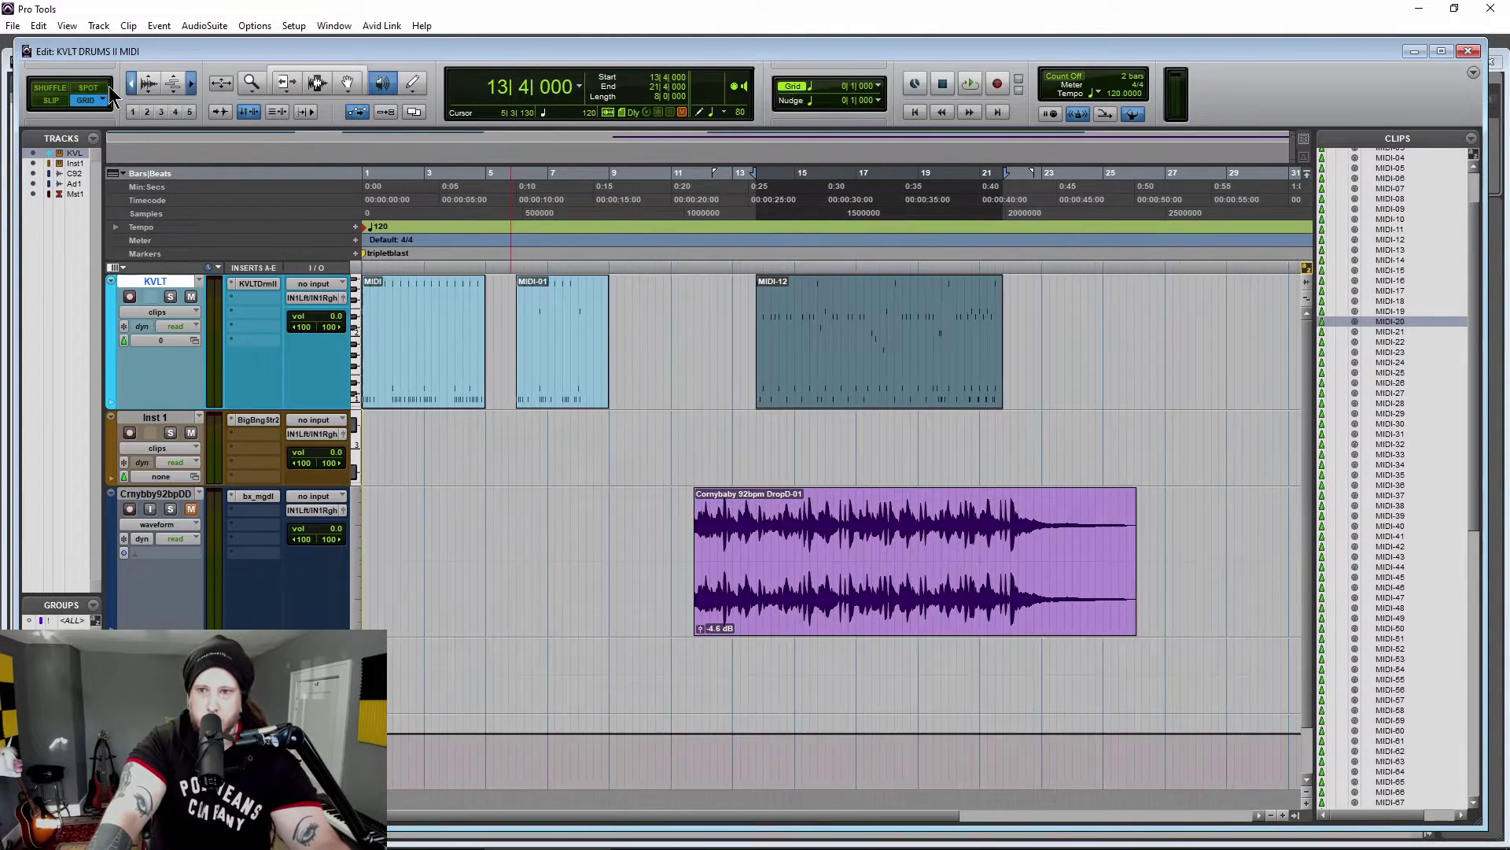
click(1386, 468)
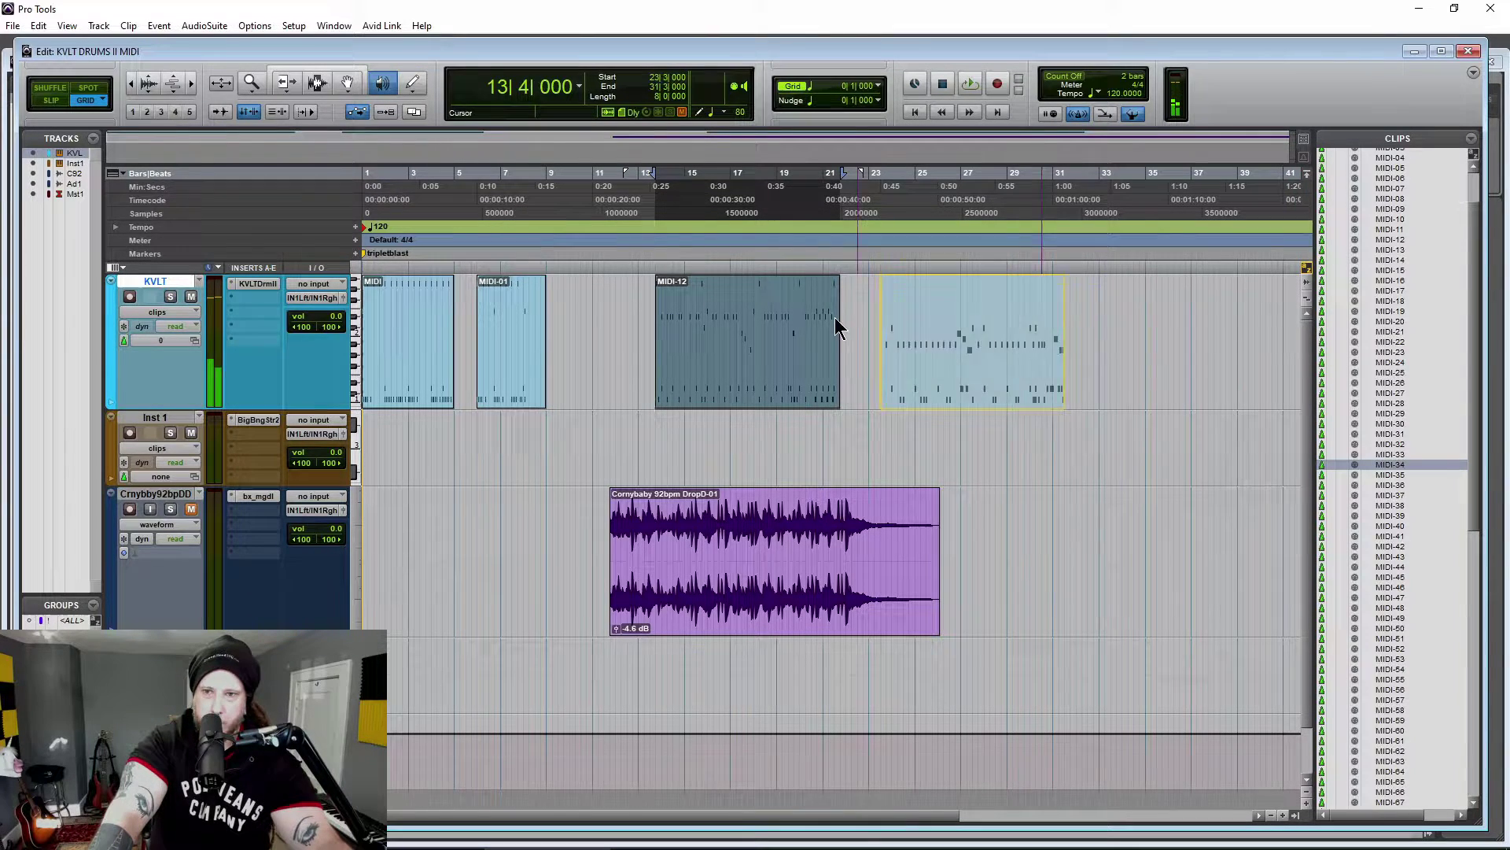
drag(1386, 464, 873, 307)
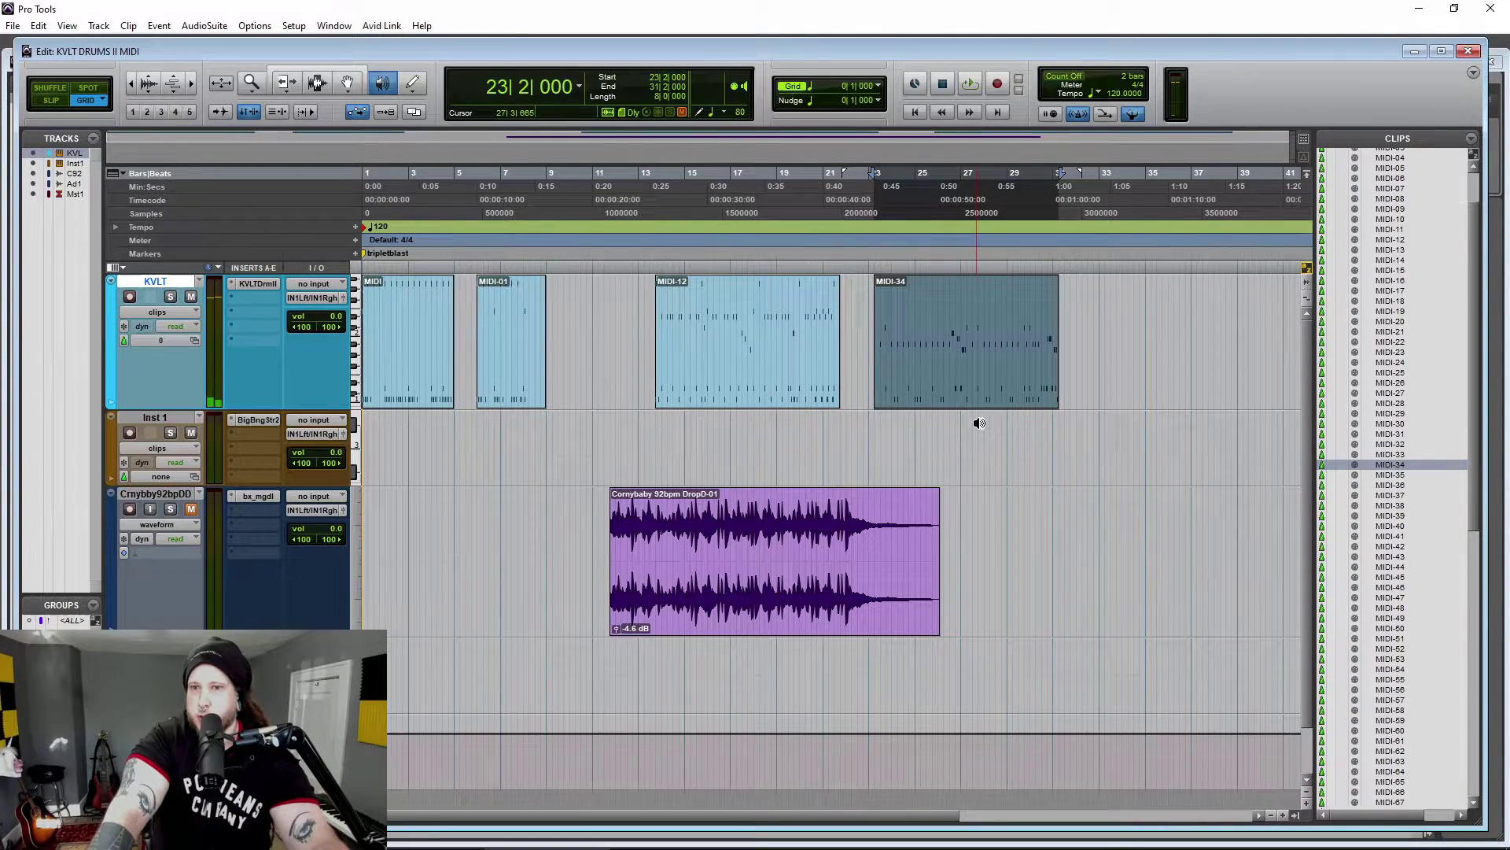
Delete the MIDI-12 and MIDI-34 clips with the Smart Tool, keeping the first two clips.
click(723, 370)
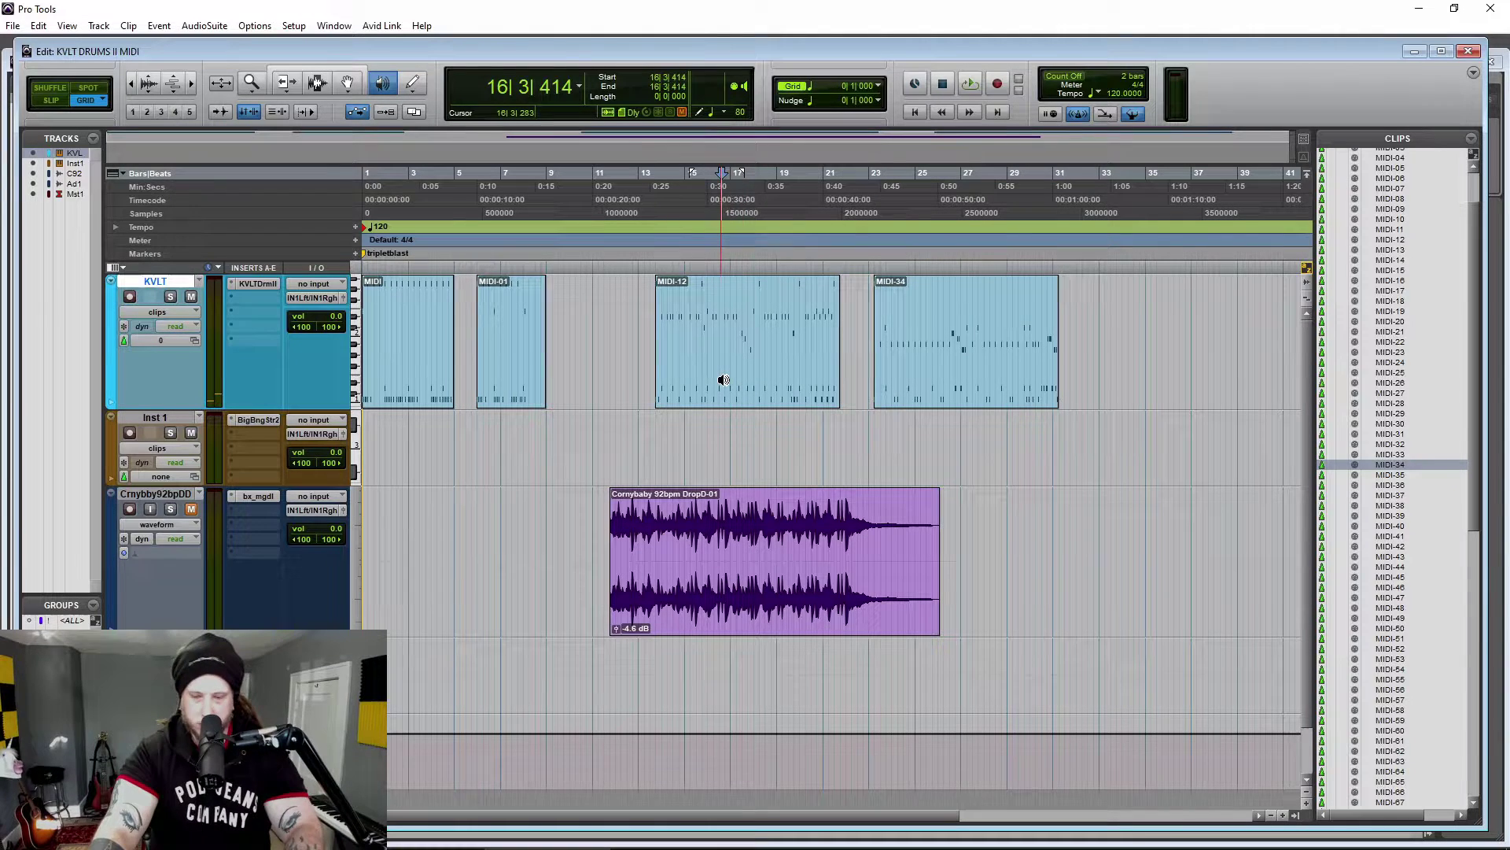
click(334, 71)
click(690, 377)
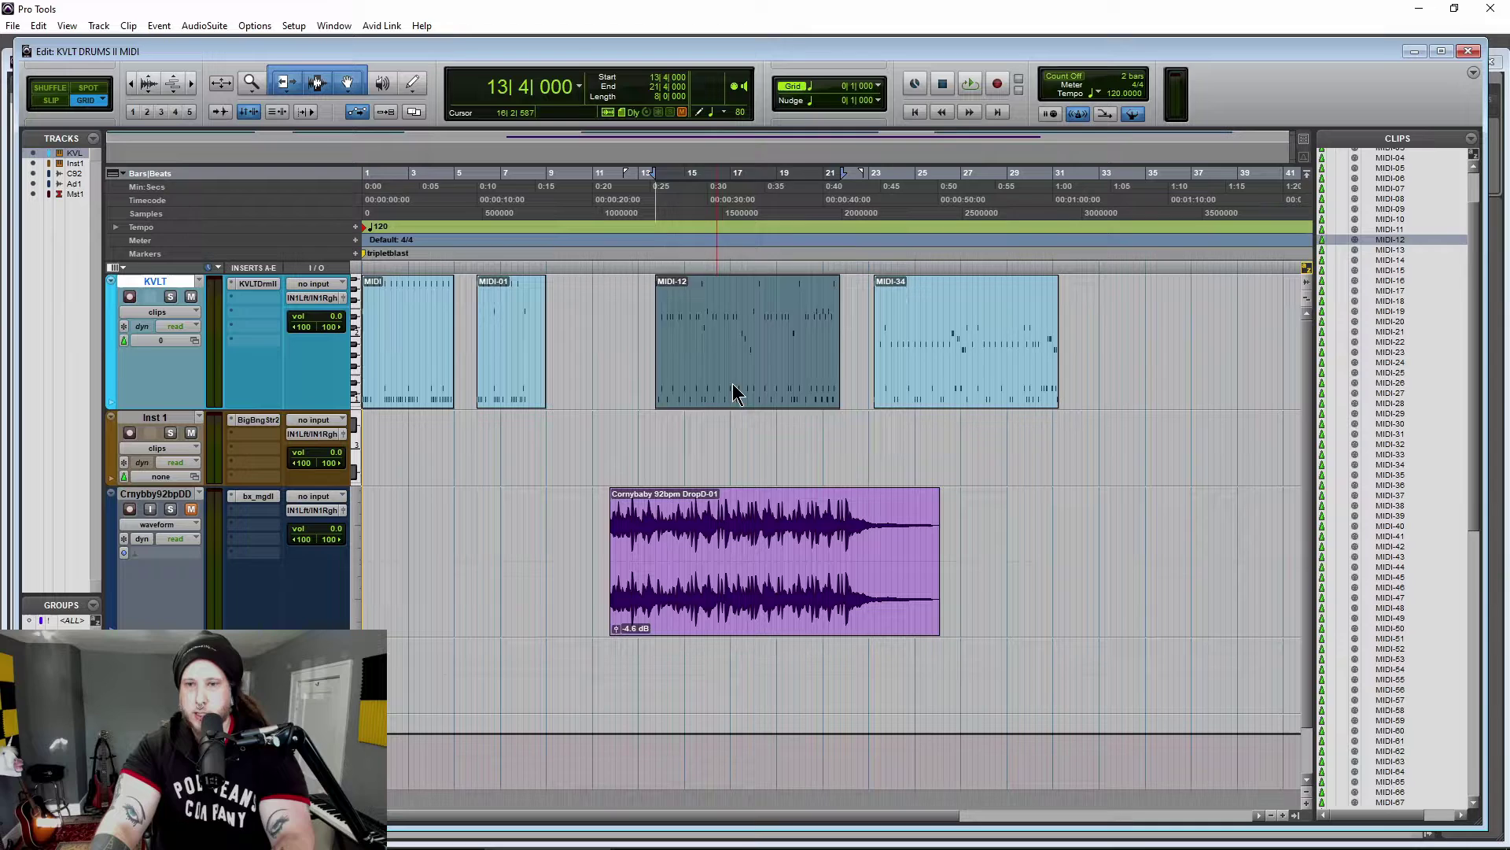
drag(735, 389, 927, 385)
key(Delete)
Turn the guitar track's fader down to -9.2 and start playback.
click(698, 598)
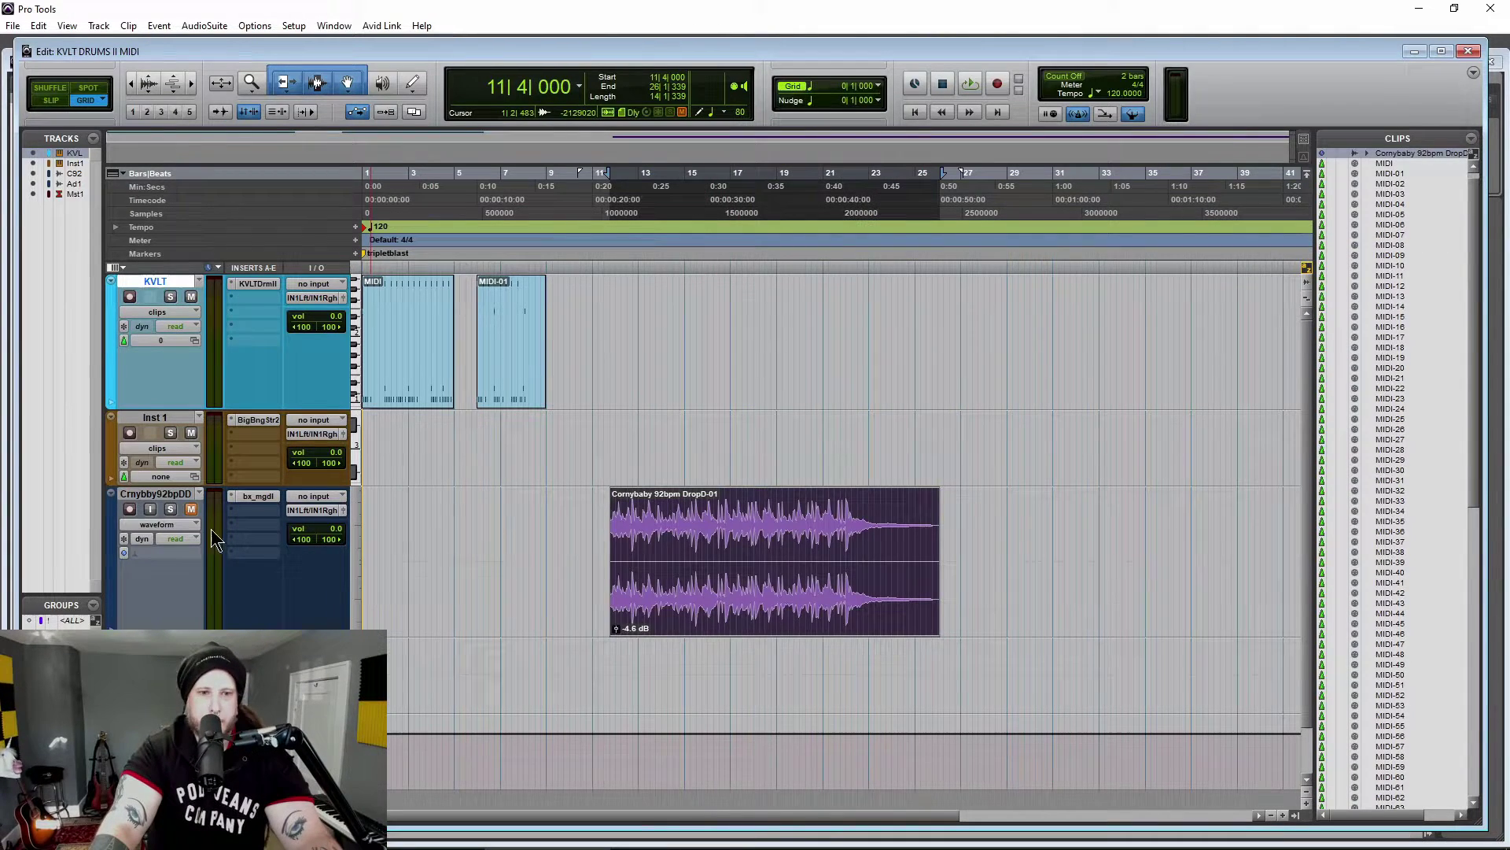
drag(331, 528, 330, 555)
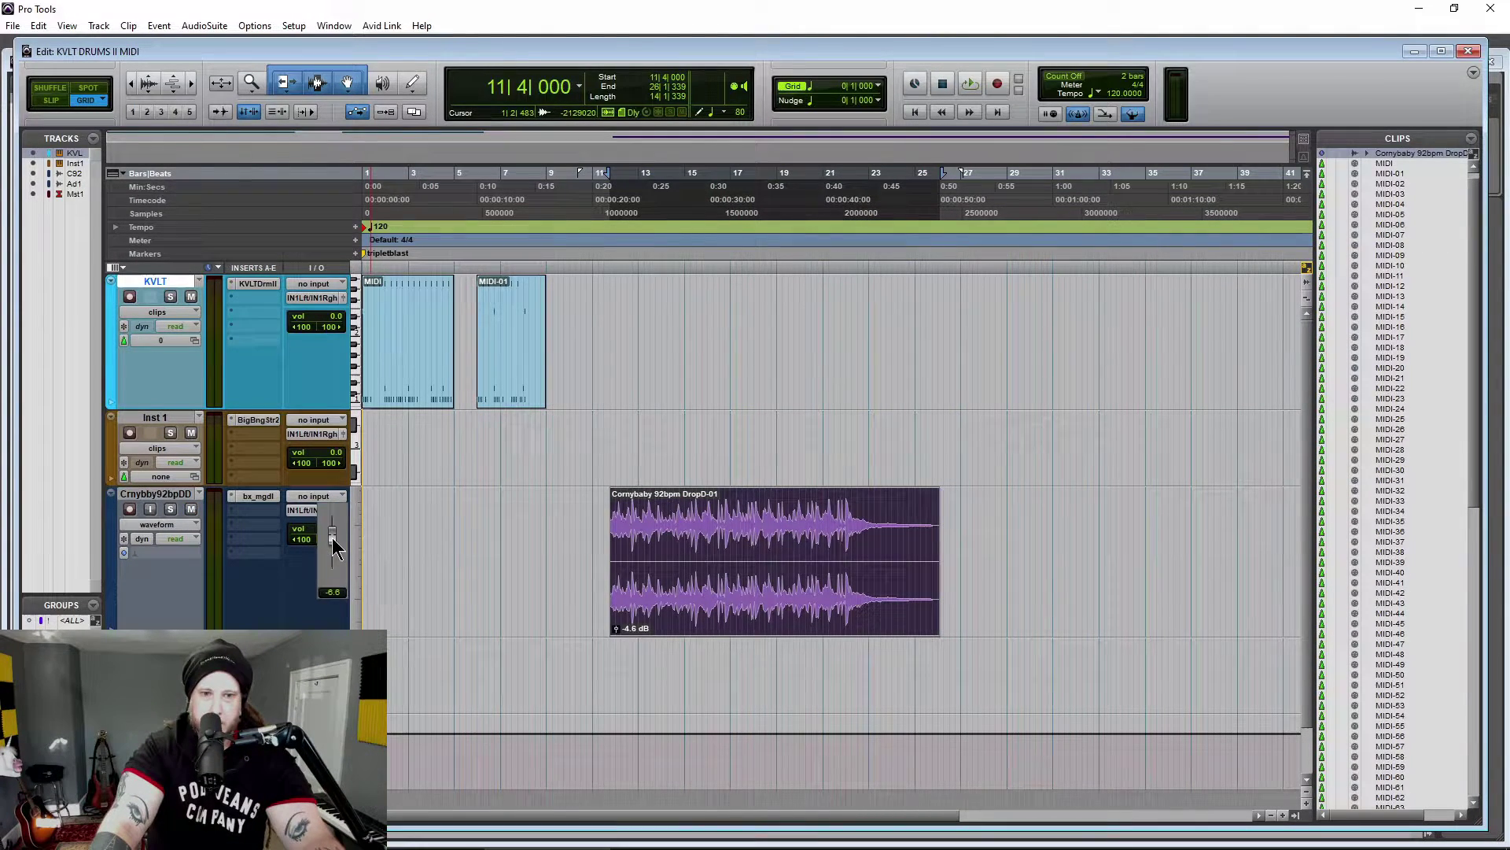
key(space)
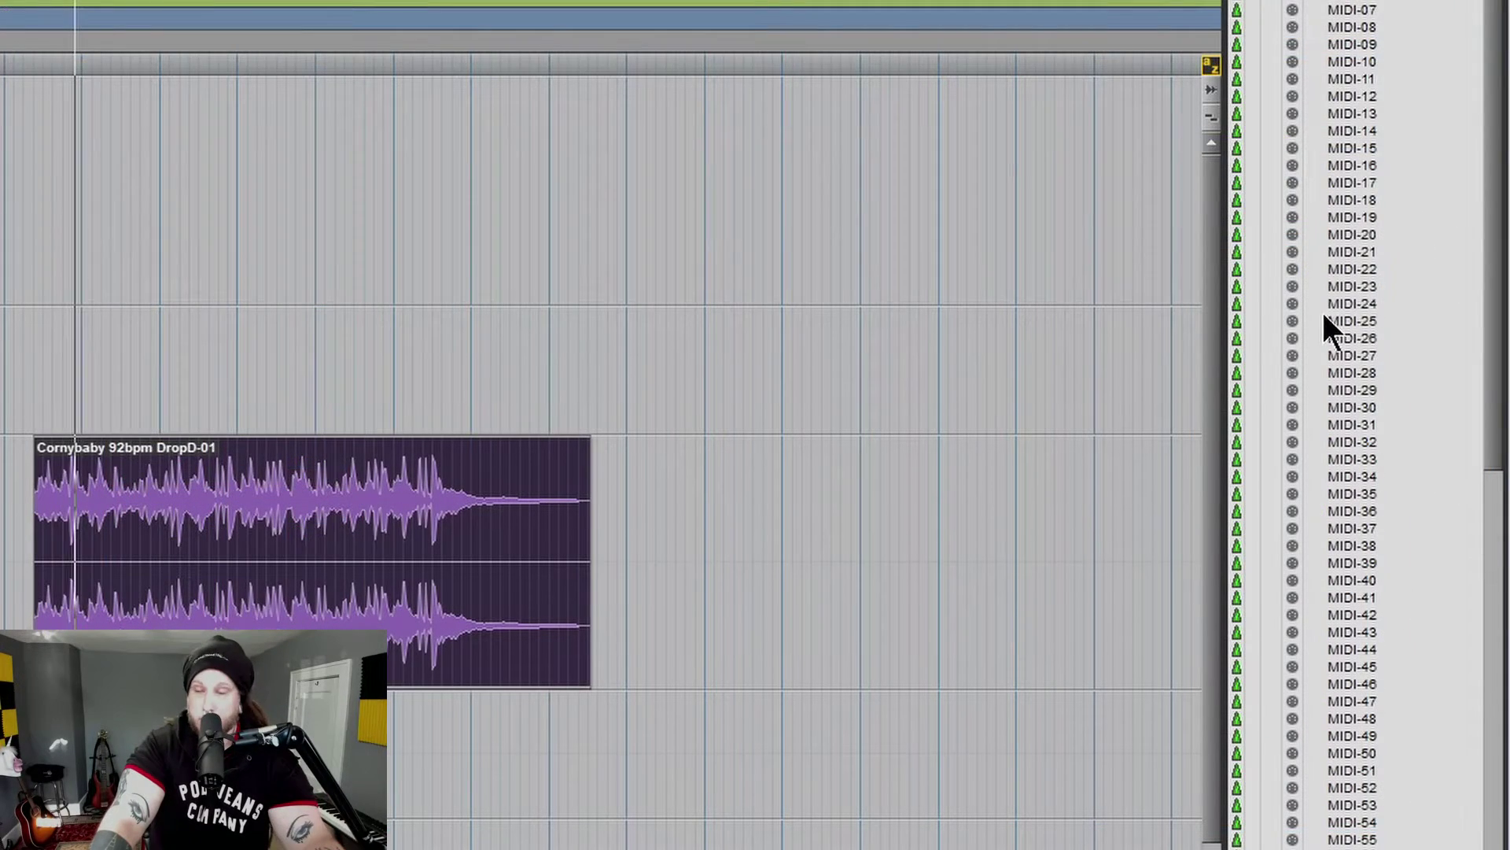
Audition MIDI-15, MIDI-23 and MIDI-25 against the playing guitar.
alt+click(1335, 147)
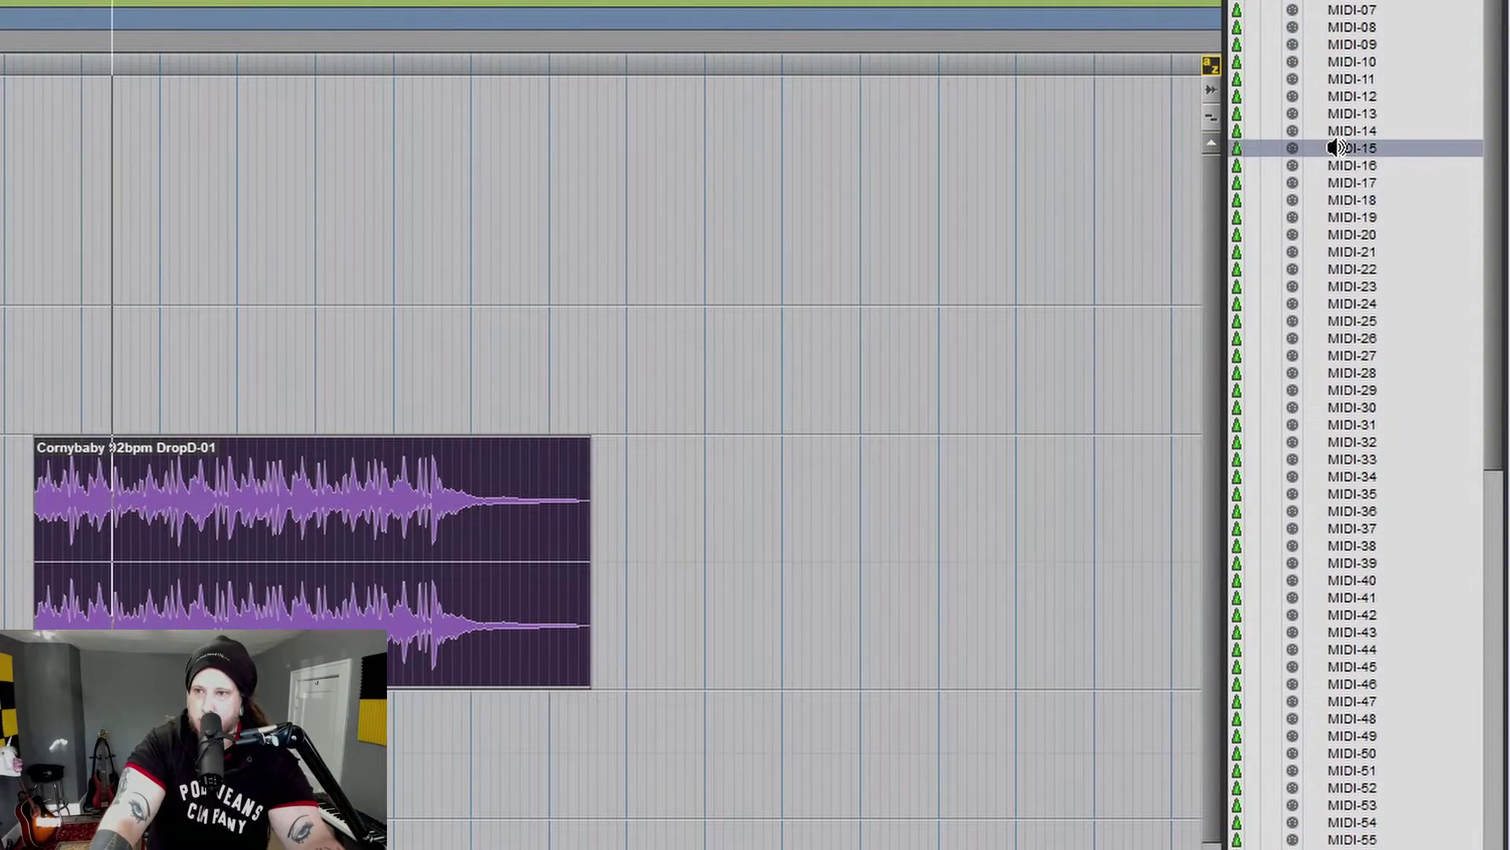
alt+click(1338, 288)
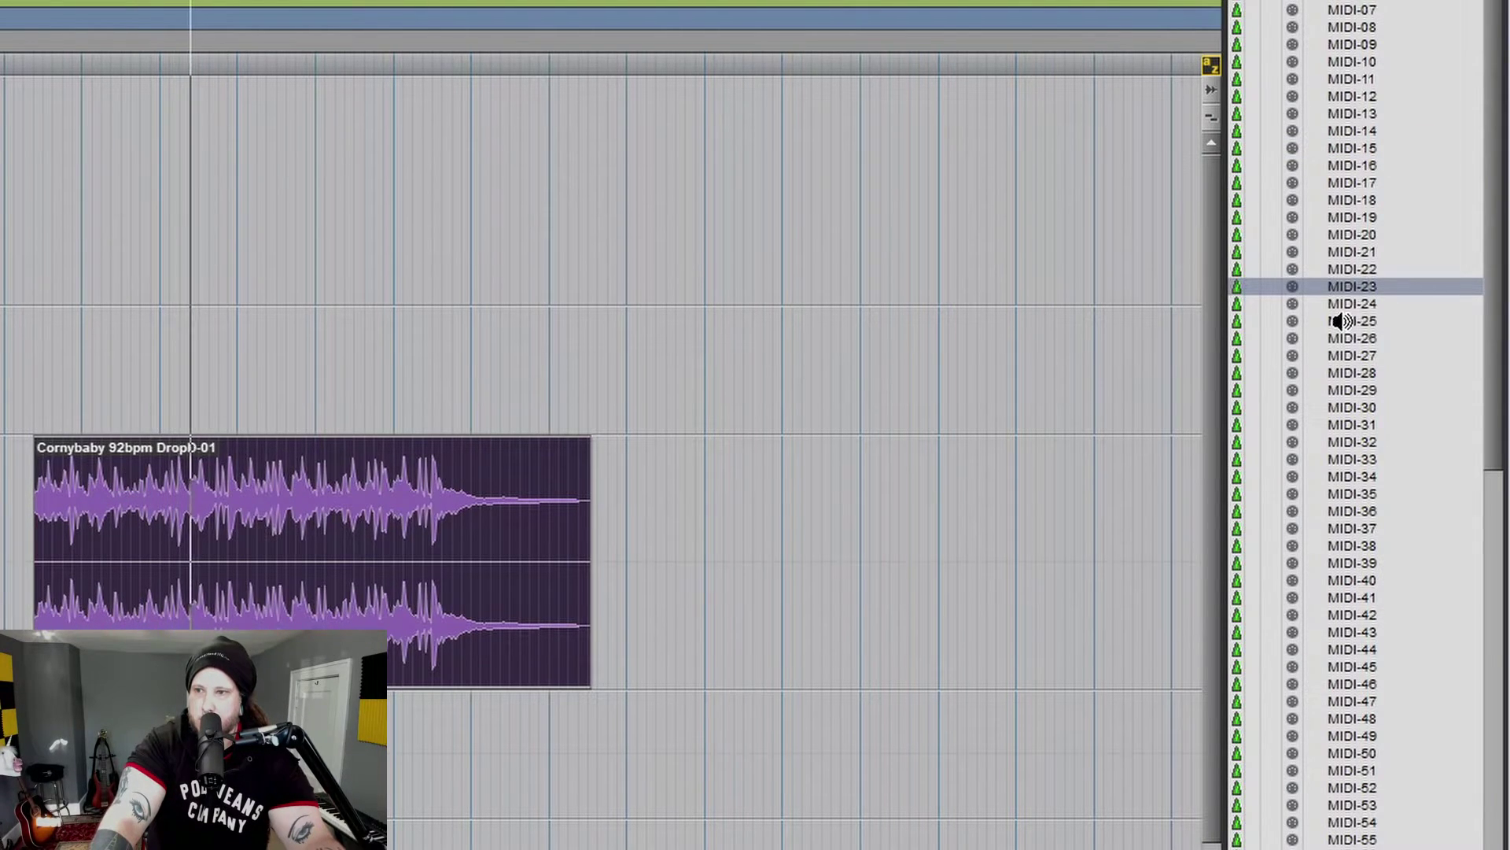
alt+click(1340, 321)
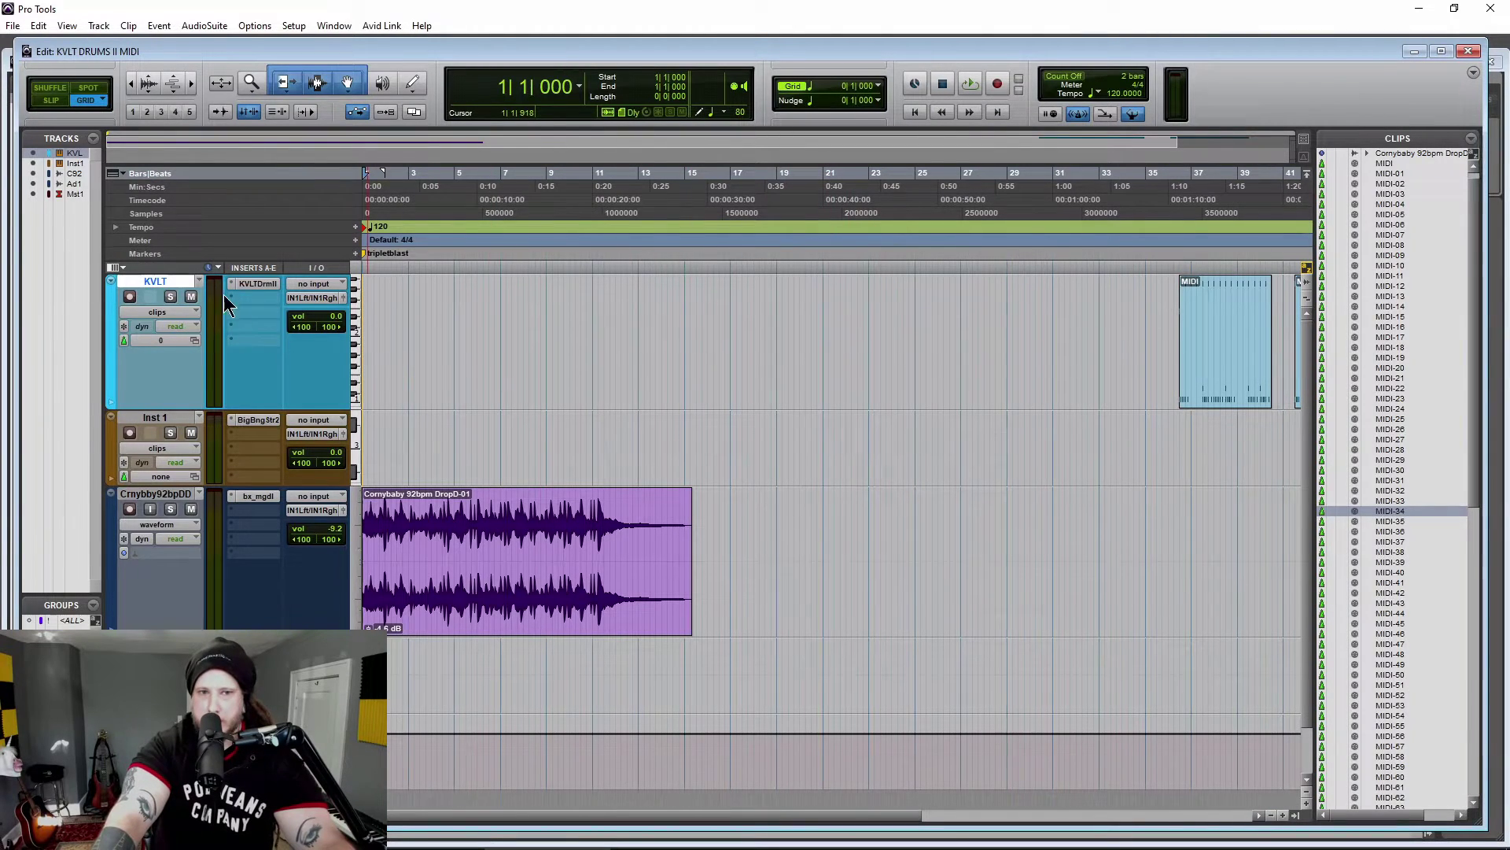
Reopen the KVLTDrmII insert window on the KVLT track and move it higher on screen.
click(254, 285)
mouse_move(763, 219)
mouse_down()
mouse_move(878, 190)
mouse_move(875, 91)
mouse_up()
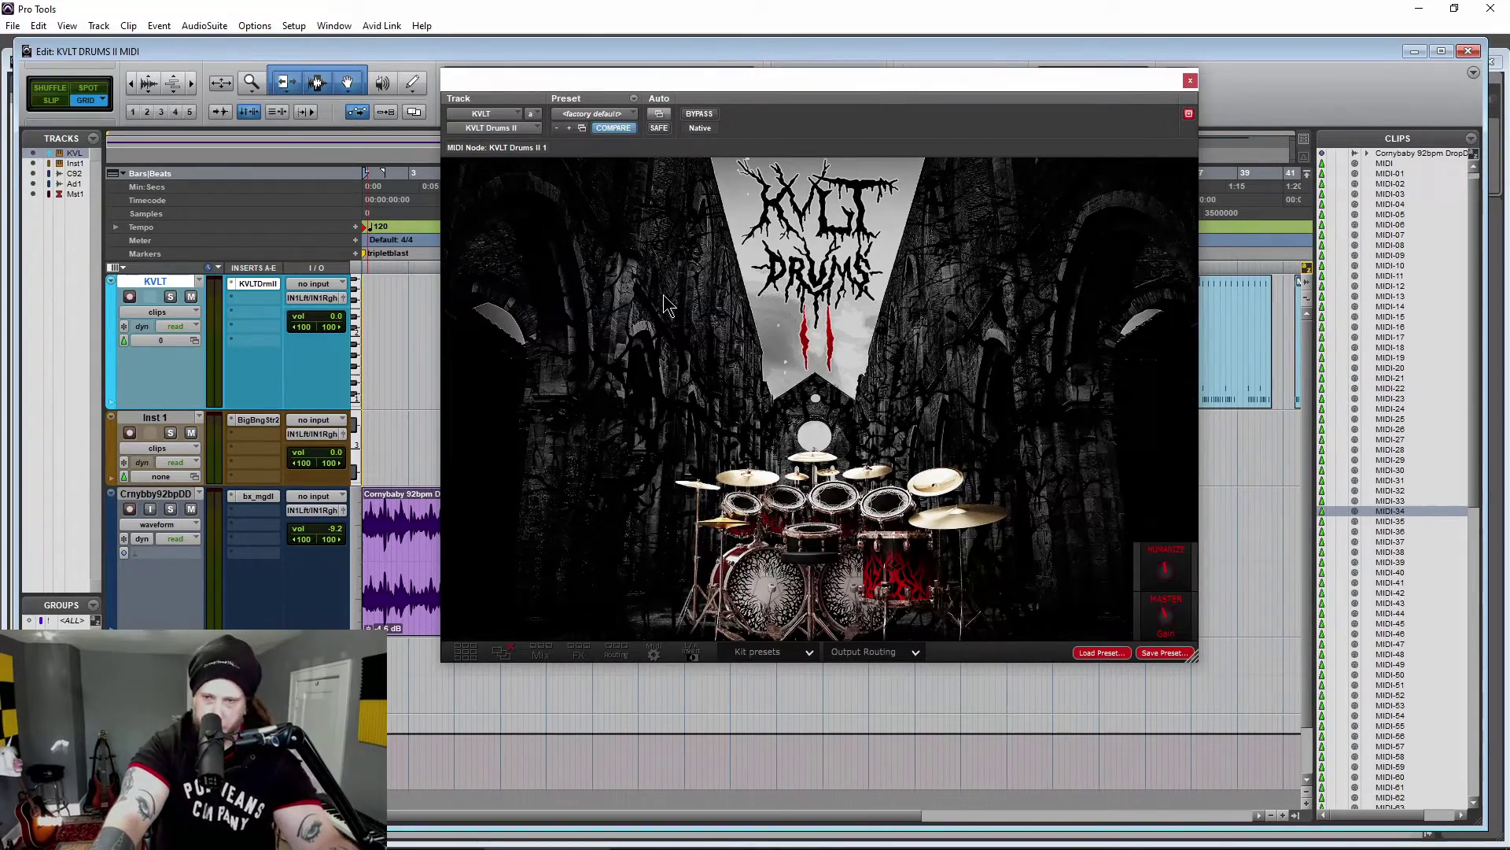